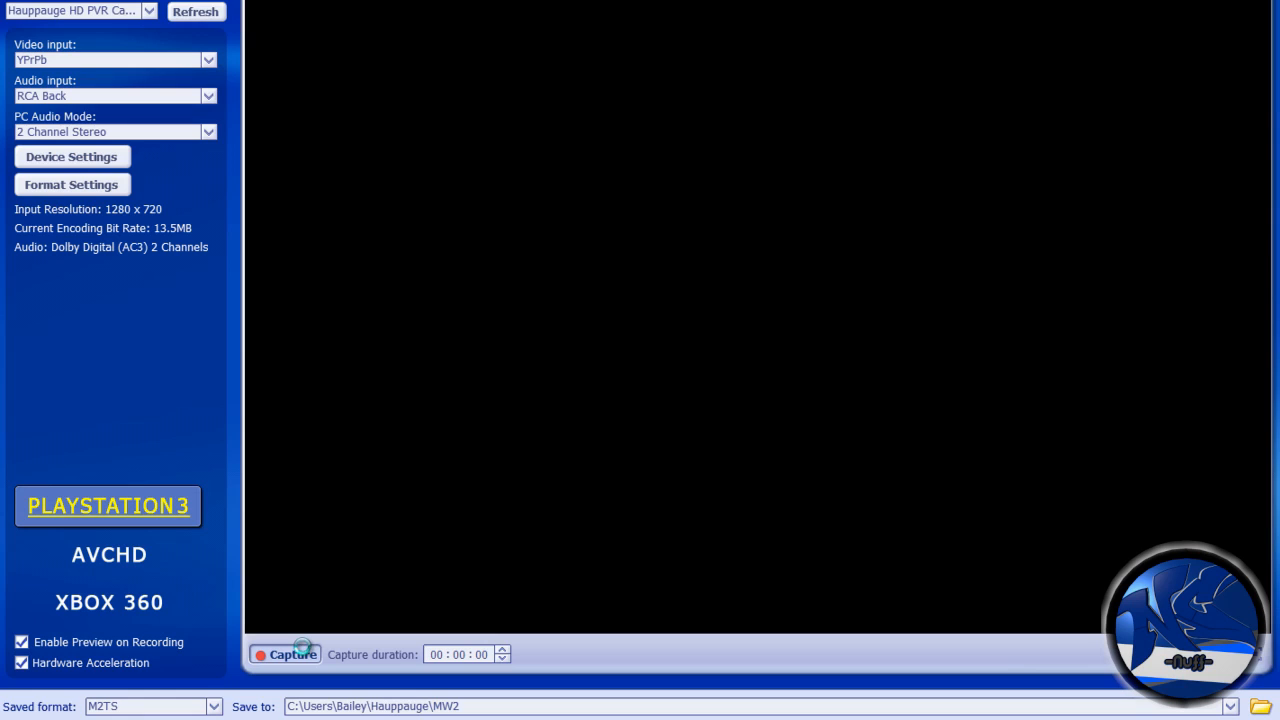
- Record a short gameplay clip with the Hauppauge capture software, starting and stopping the capture
left_click(303, 652)
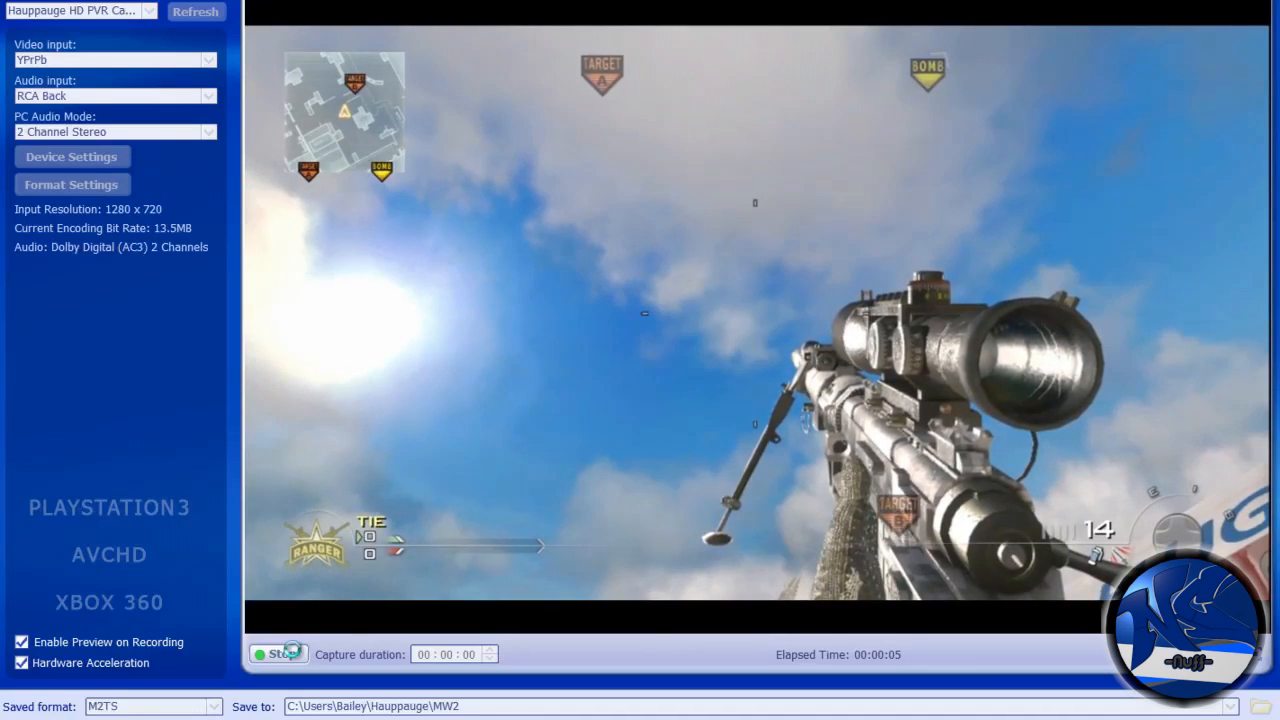
left_click(266, 651)
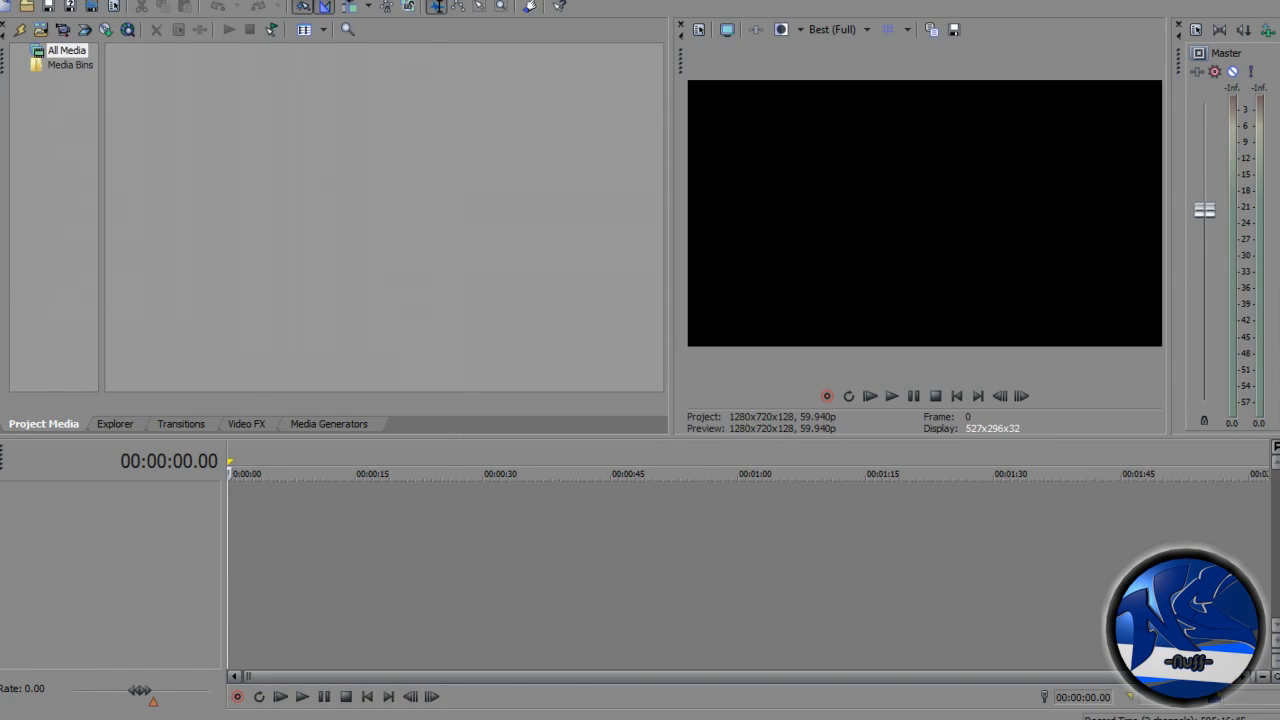
- Set the project properties to the HD 720-60p (1280x720, 59.940 fps) template and 32-bit floating point (full range) pixel format
key("alt+f")
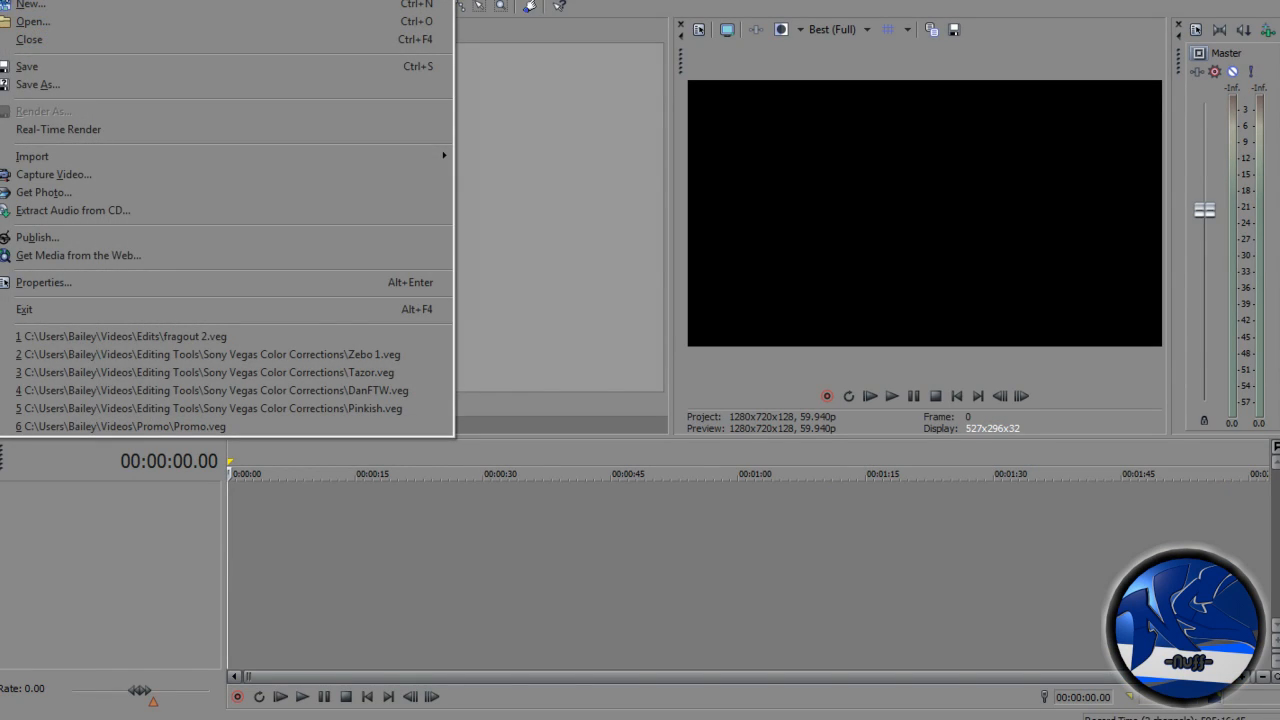
left_click(201, 285)
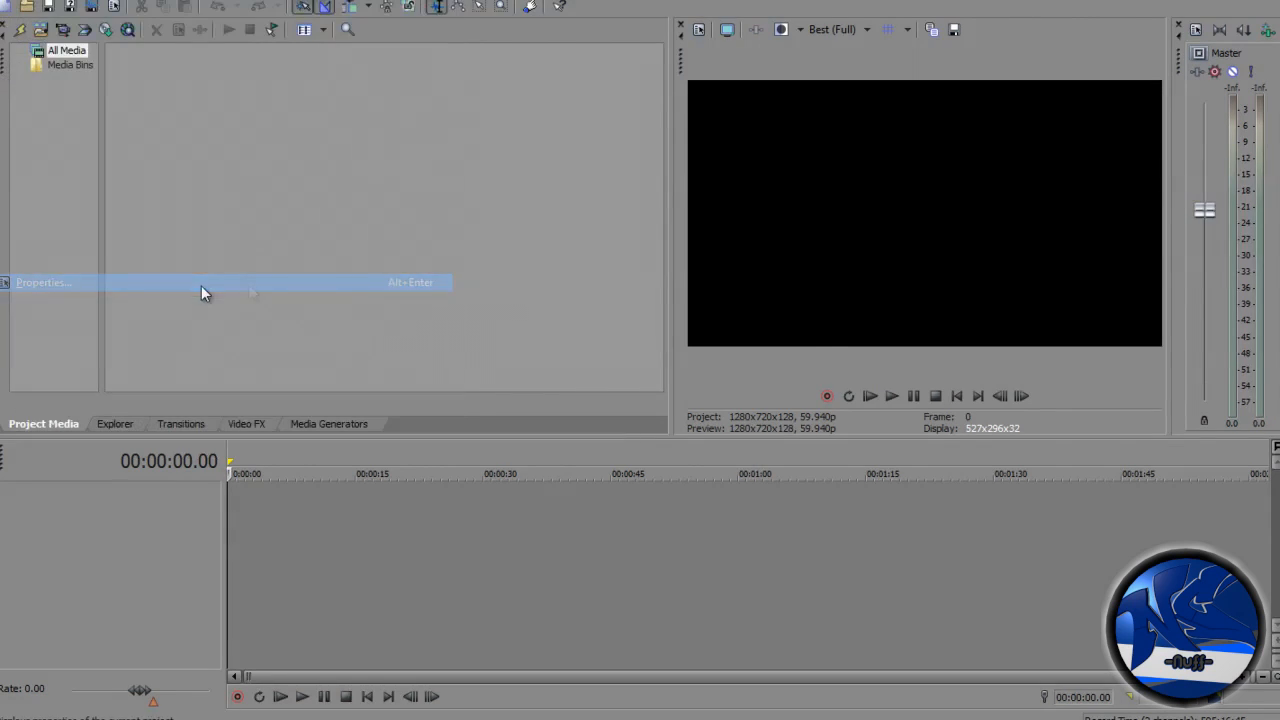
left_click(734, 95)
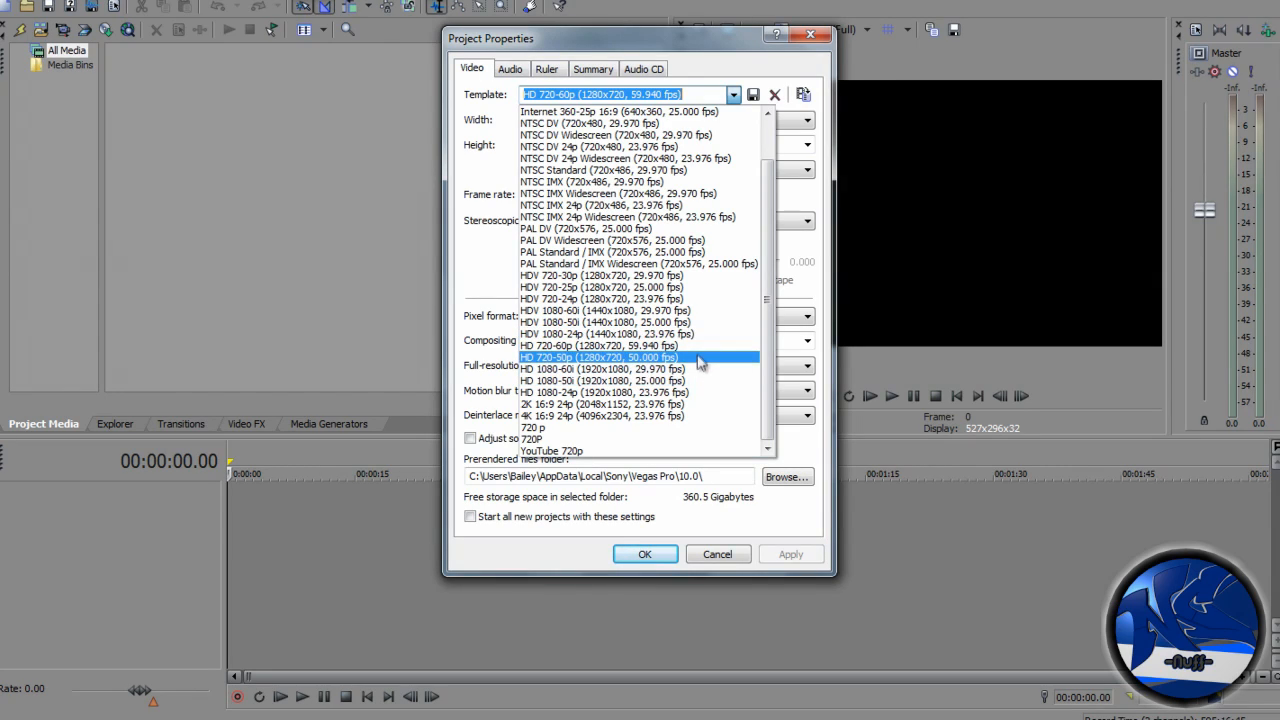
left_click(673, 346)
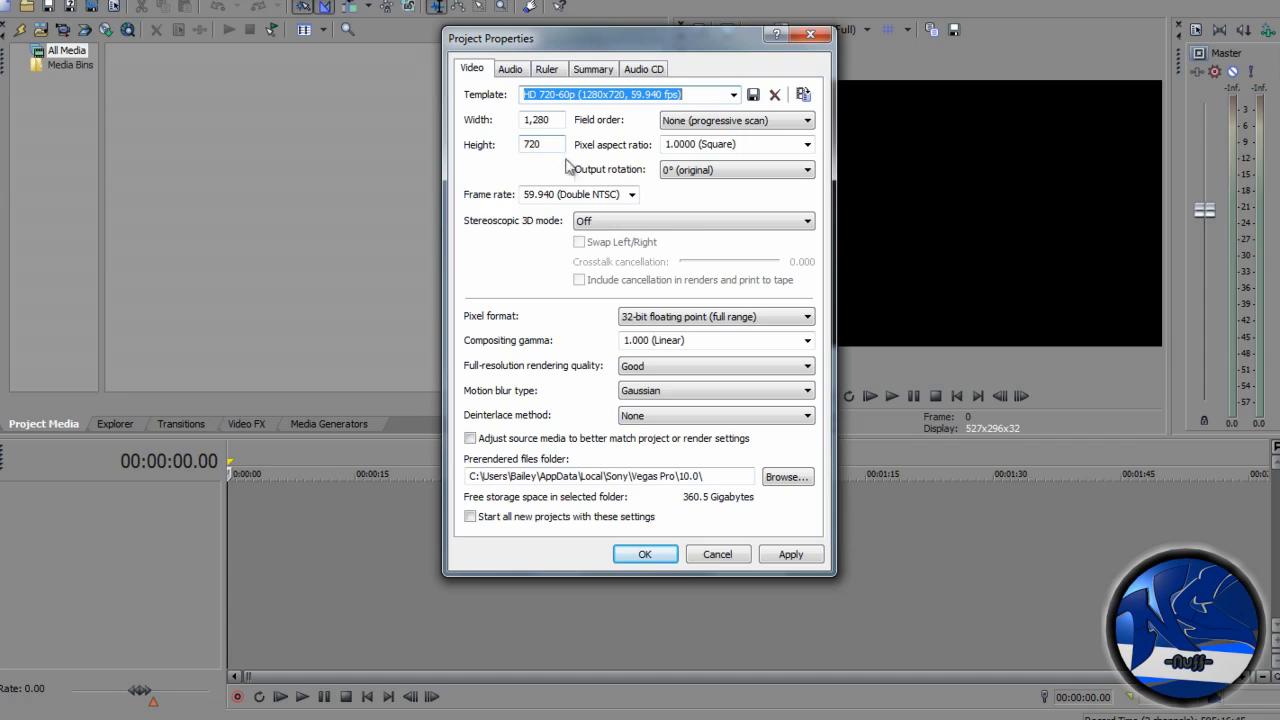
left_click(692, 316)
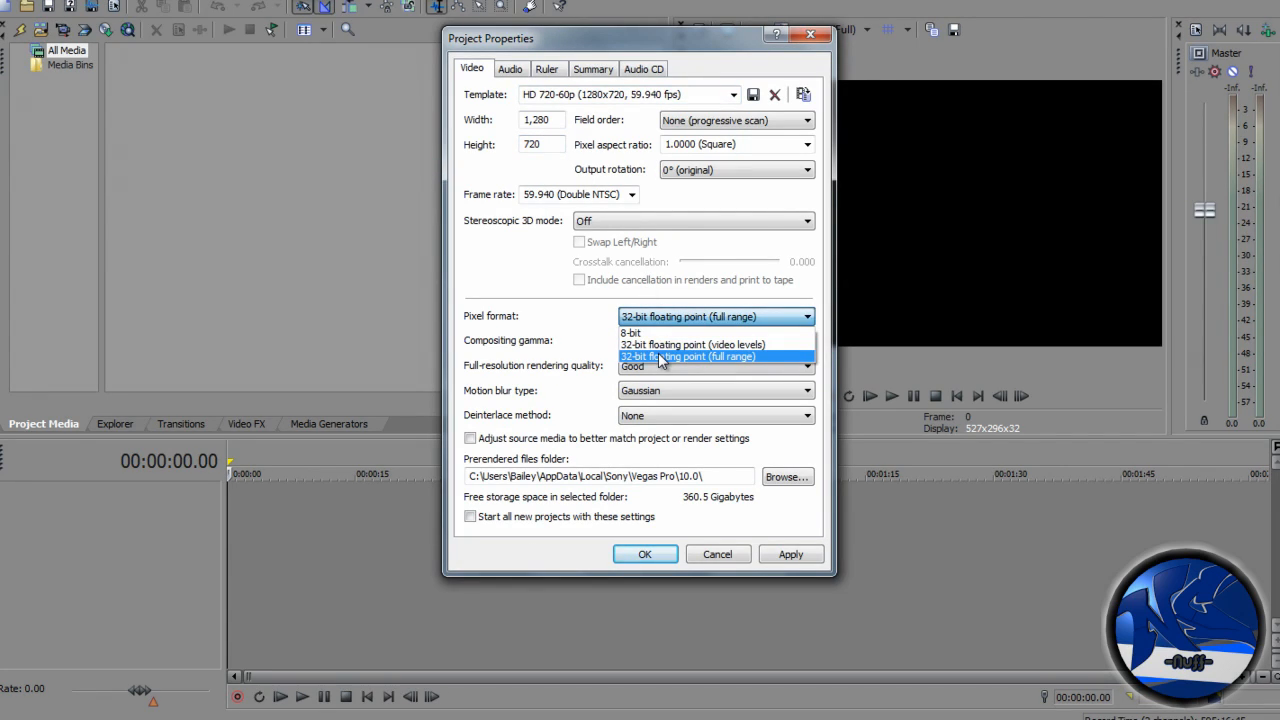
left_click(660, 357)
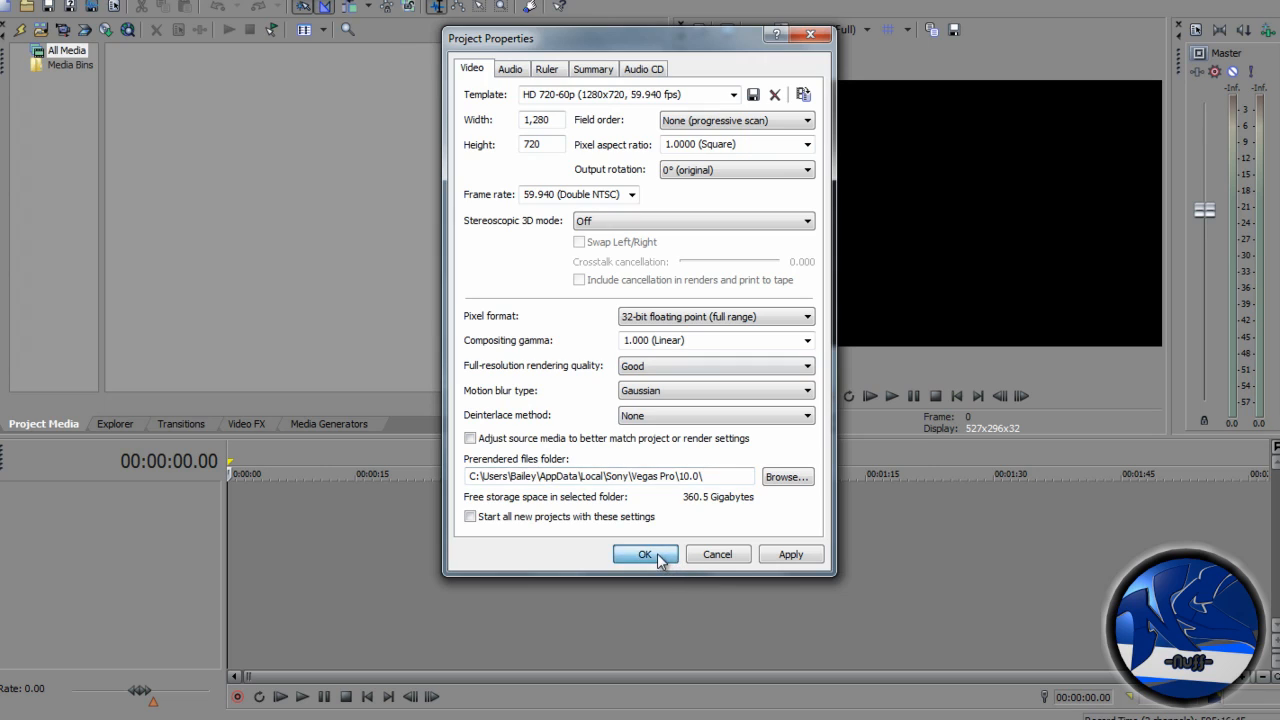
left_click(645, 555)
- Import the captured M2TS clip from the Hauppauge MW2 folder and place it on the timeline
left_click(10, 1)
mouse_move(284, 160)
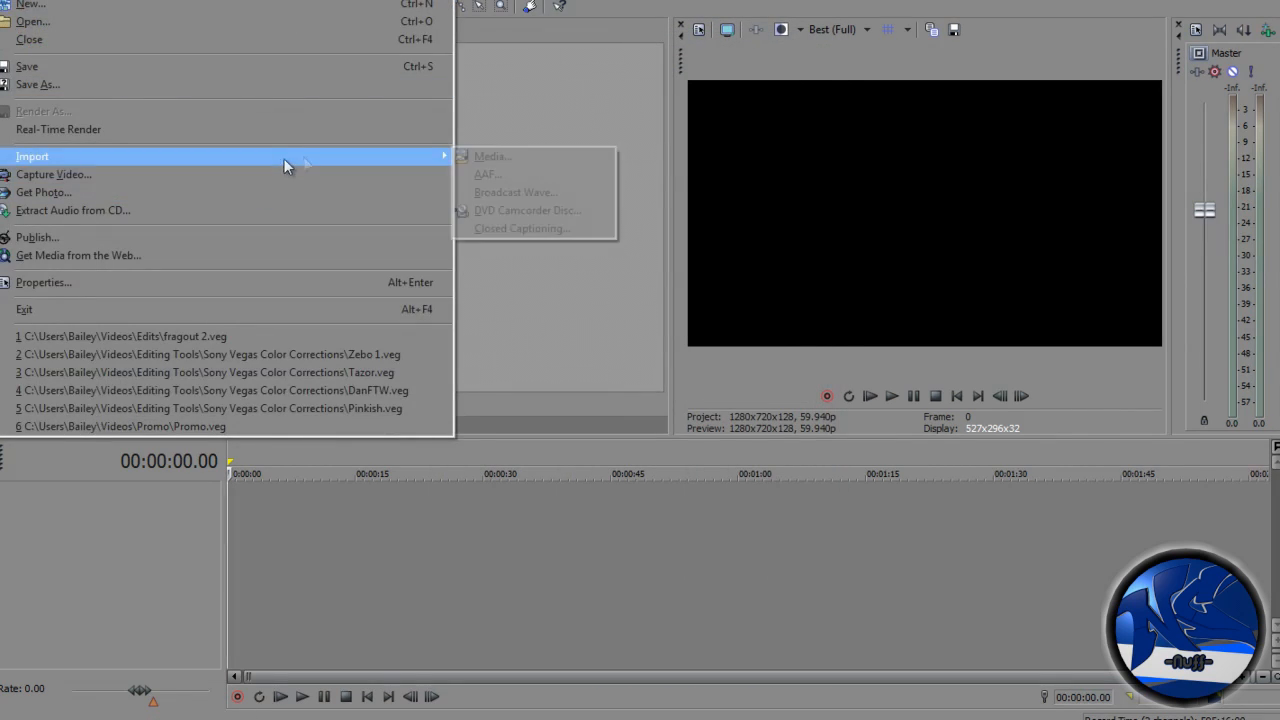
left_click(492, 151)
left_click(10, 1)
mouse_move(200, 151)
left_click(517, 154)
left_click(759, 79)
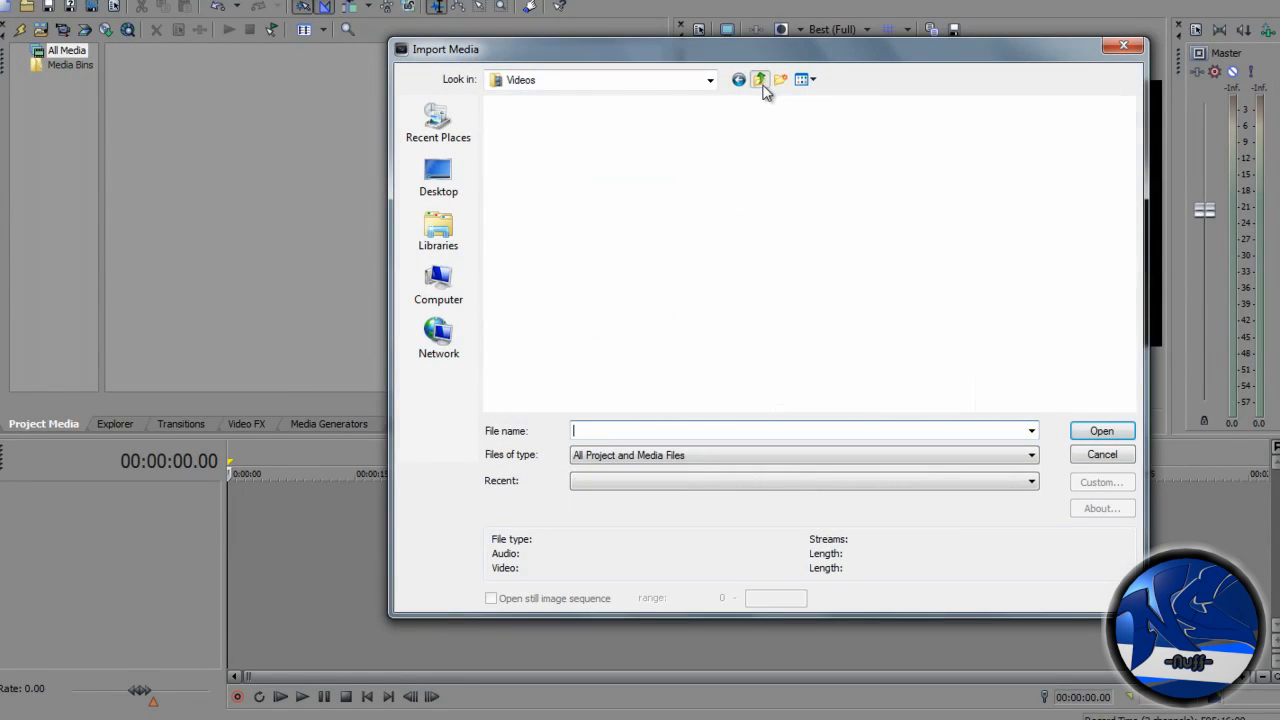
left_click(759, 79)
double_click(852, 135)
double_click(912, 150)
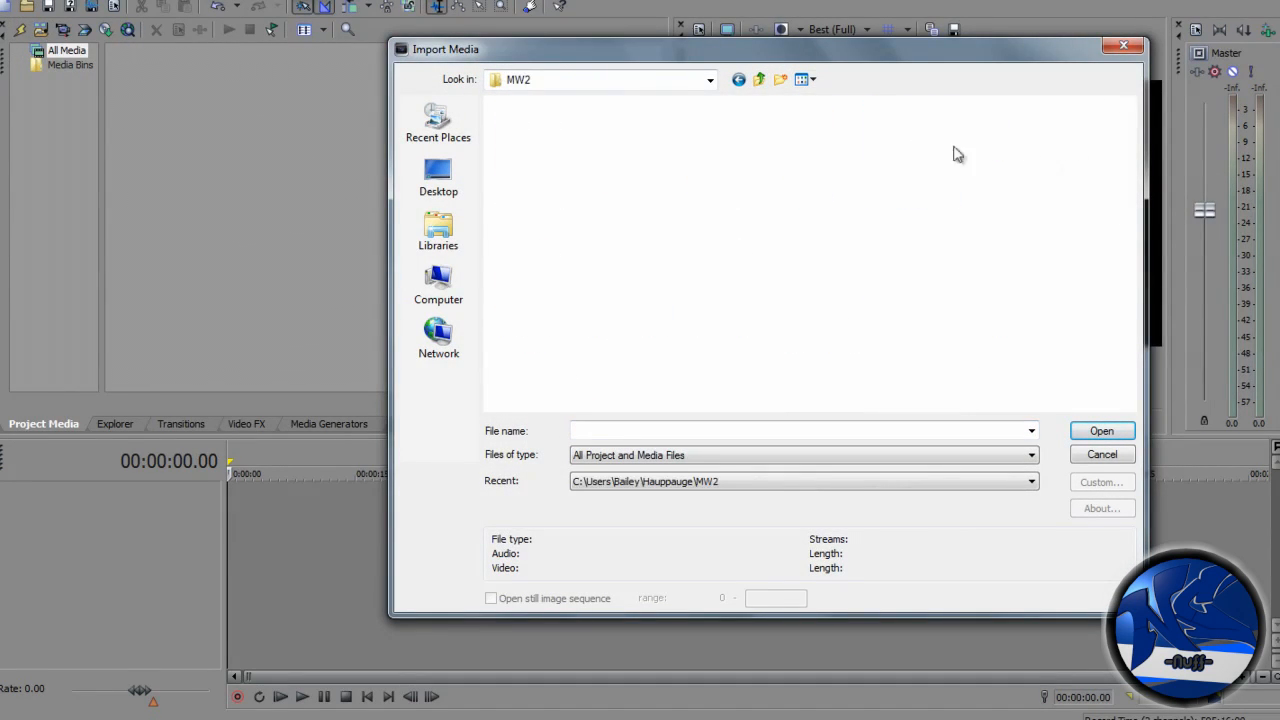
left_click_drag(1130, 126, 1121, 412)
double_click(650, 355)
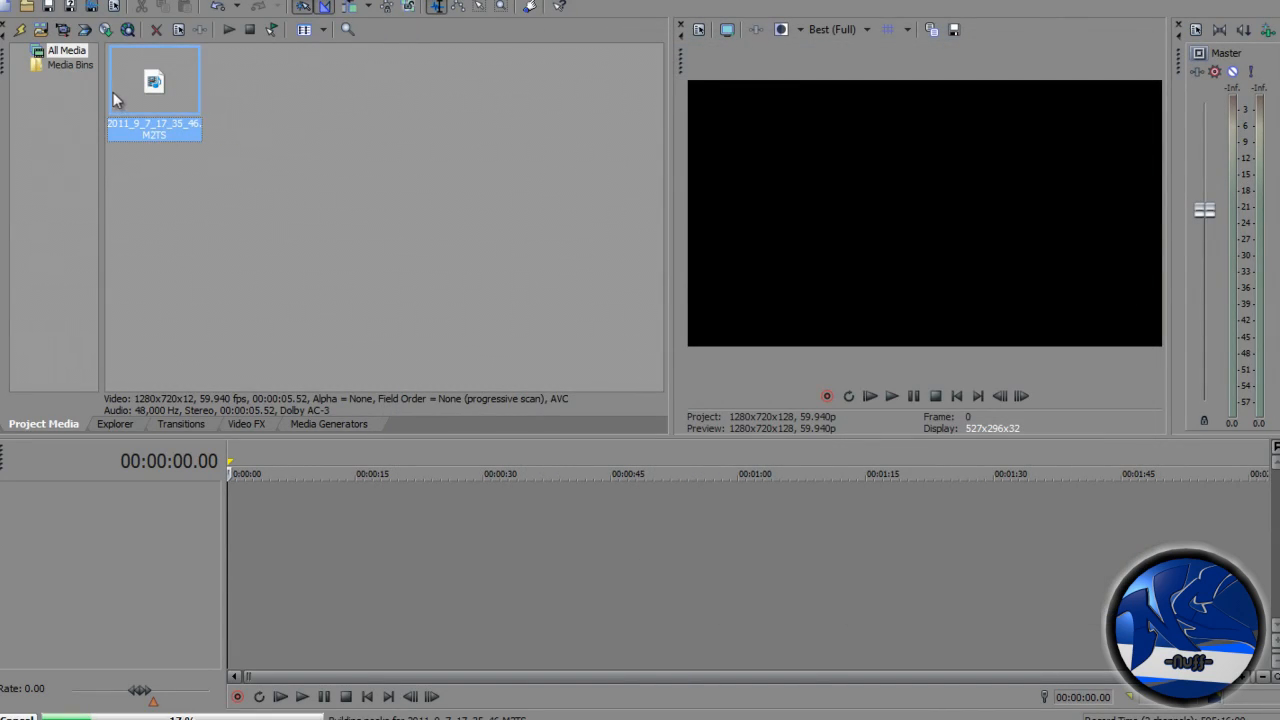
left_click_drag(264, 518, 242, 514)
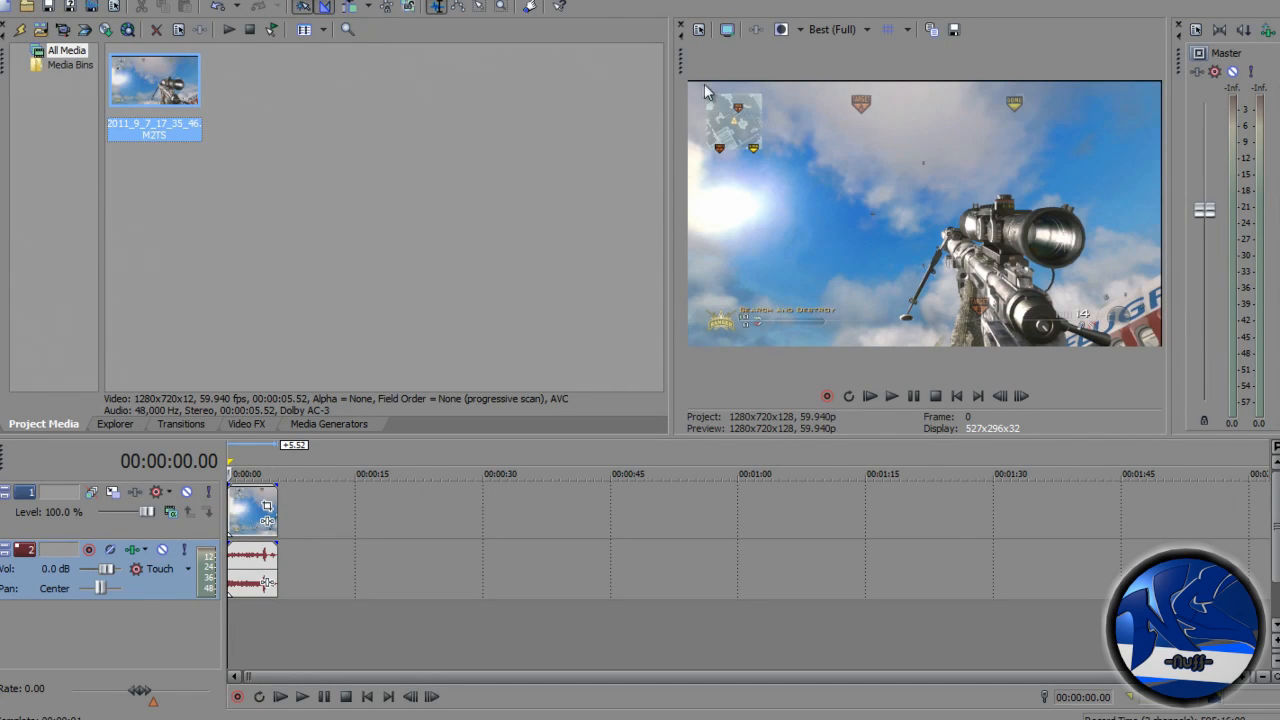
right_click(242, 508)
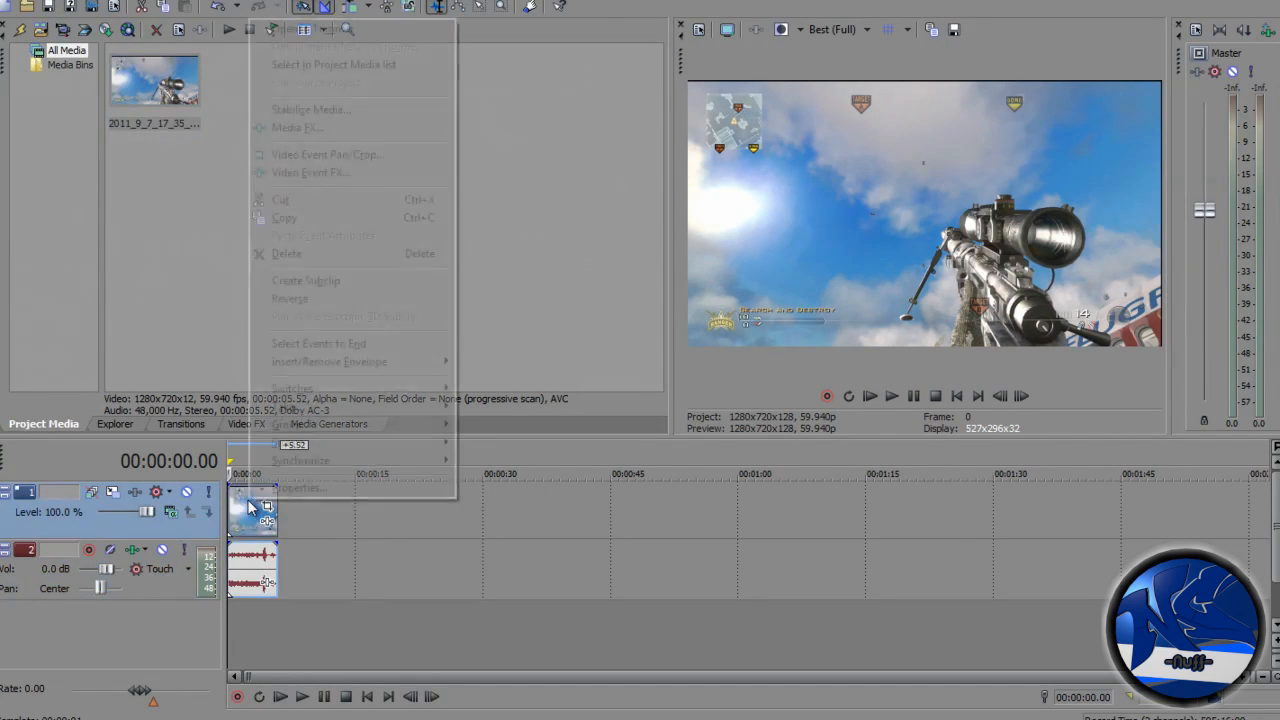
left_click(300, 126)
left_click_drag(931, 86, 991, 254)
left_click(1073, 257)
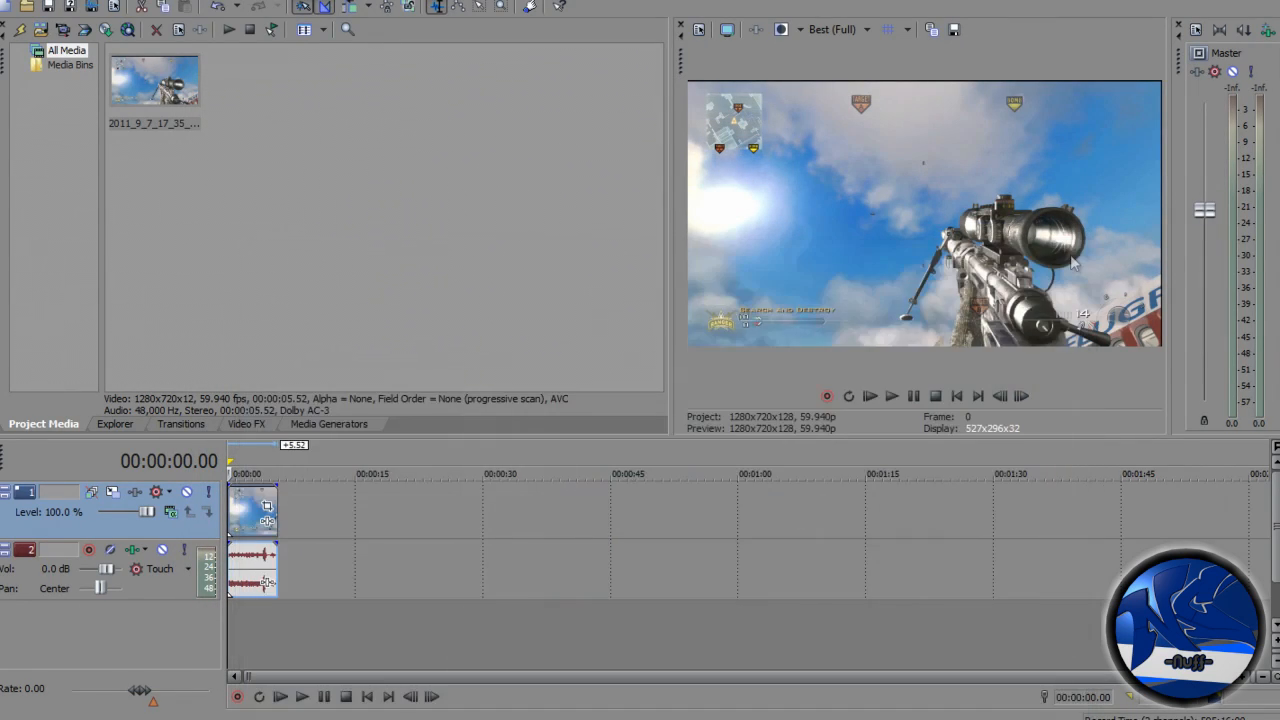
- Open Video Event Pan/Crop for the clip and shrink the frame slightly to about 1265 x 712
right_click(253, 500)
left_click(410, 152)
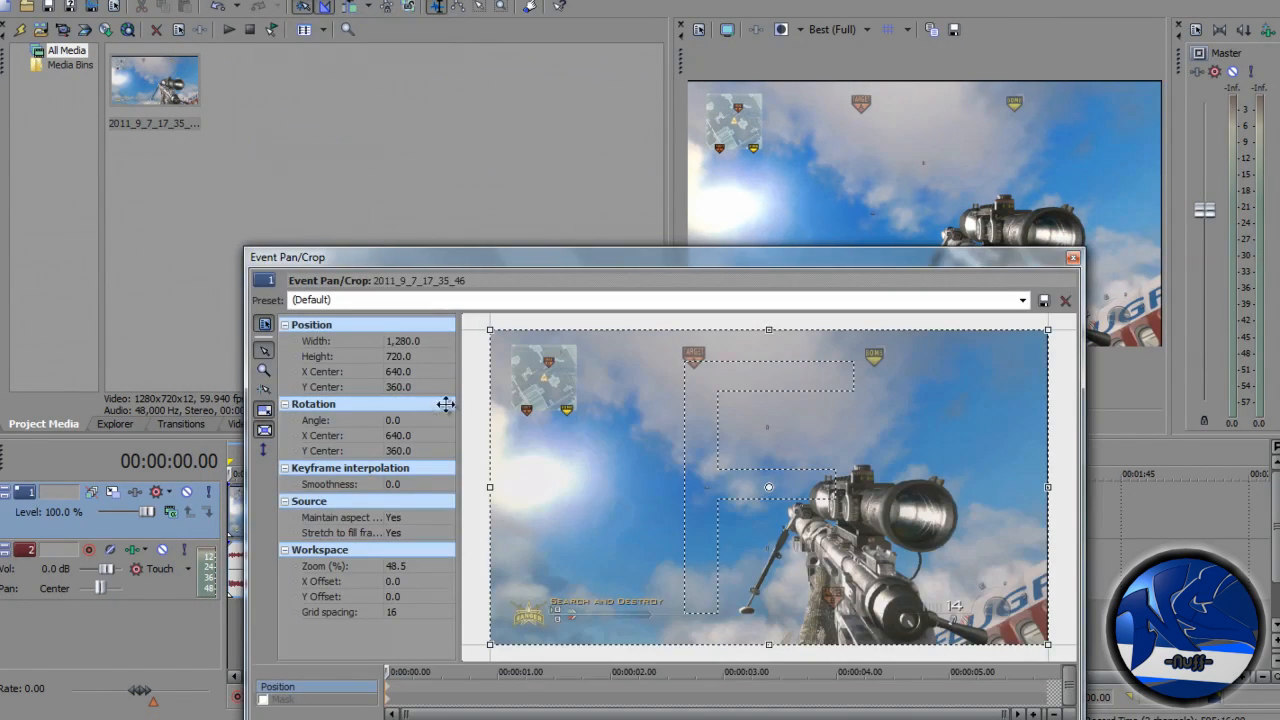
left_click_drag(486, 260, 675, 139)
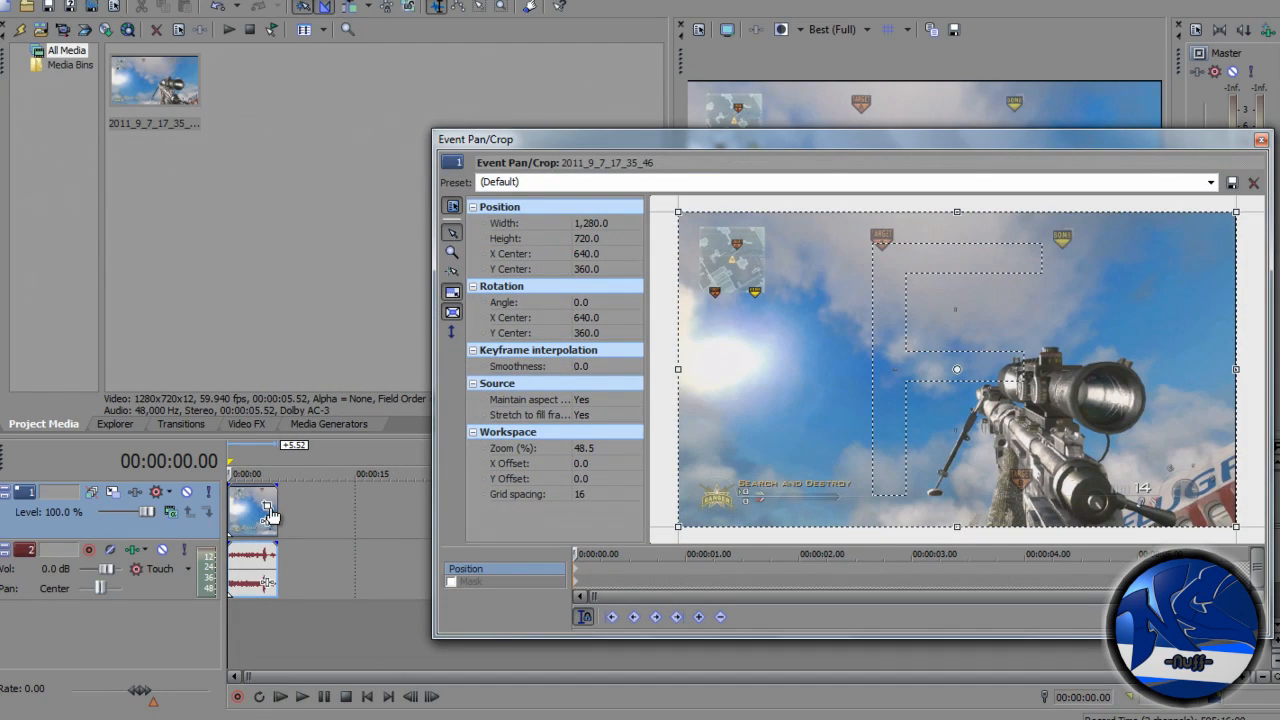
left_click_drag(838, 140, 514, 168)
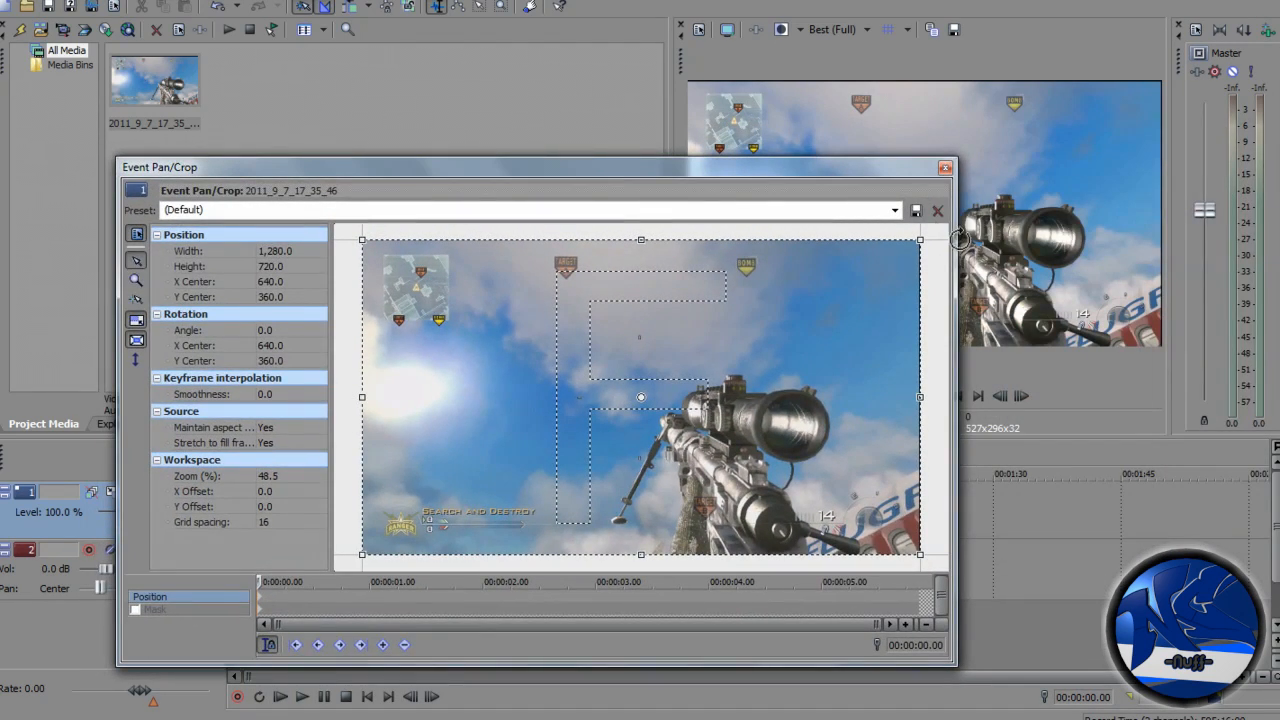
left_click_drag(907, 173, 906, 224)
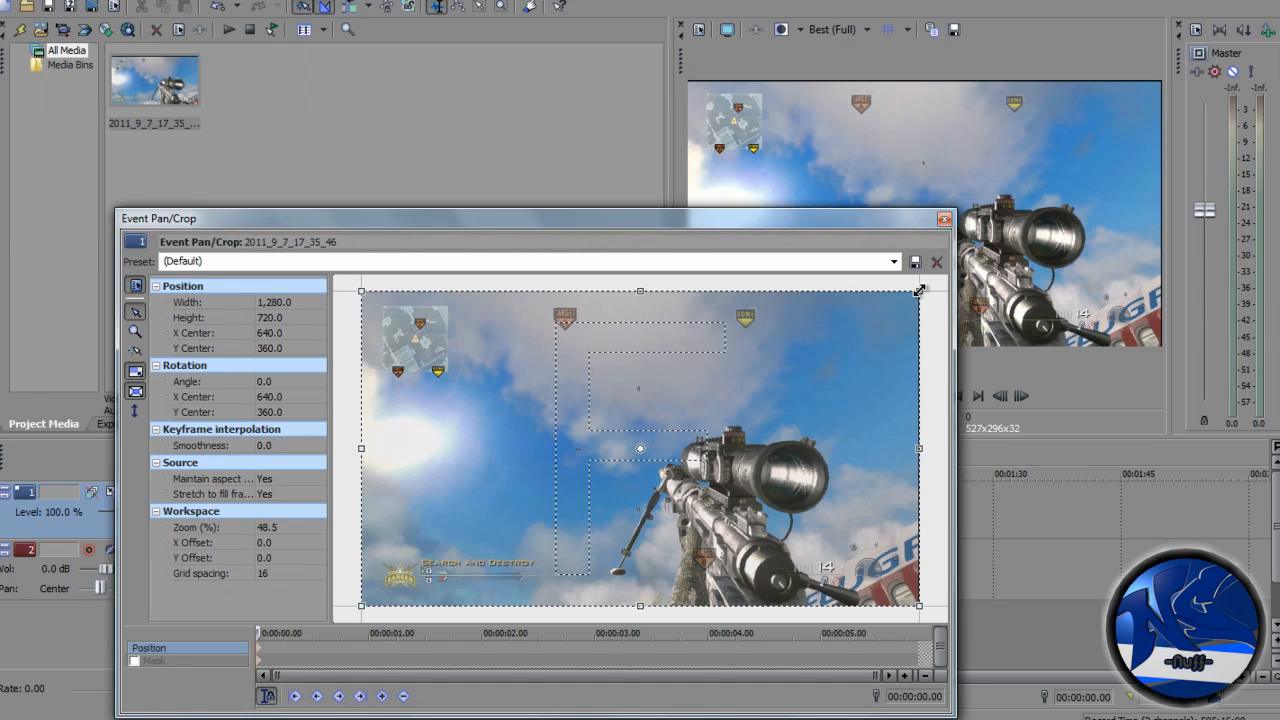
left_click_drag(919, 290, 916, 293)
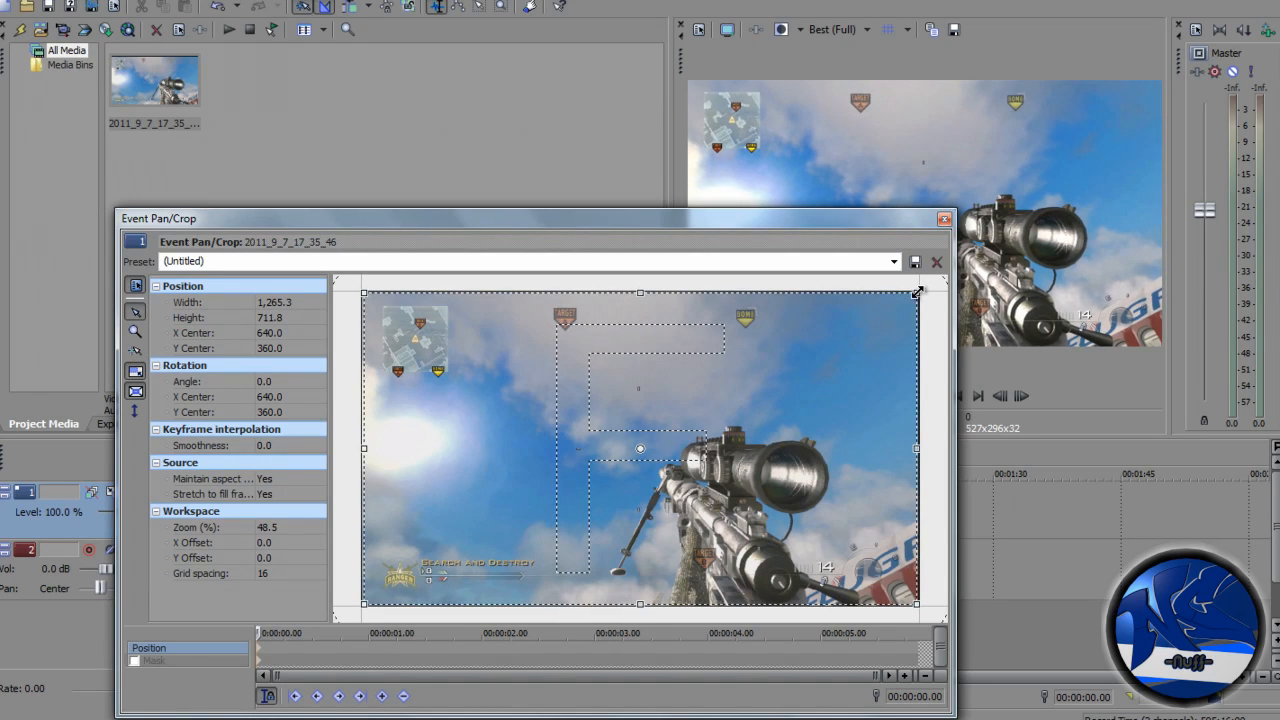
left_click(945, 219)
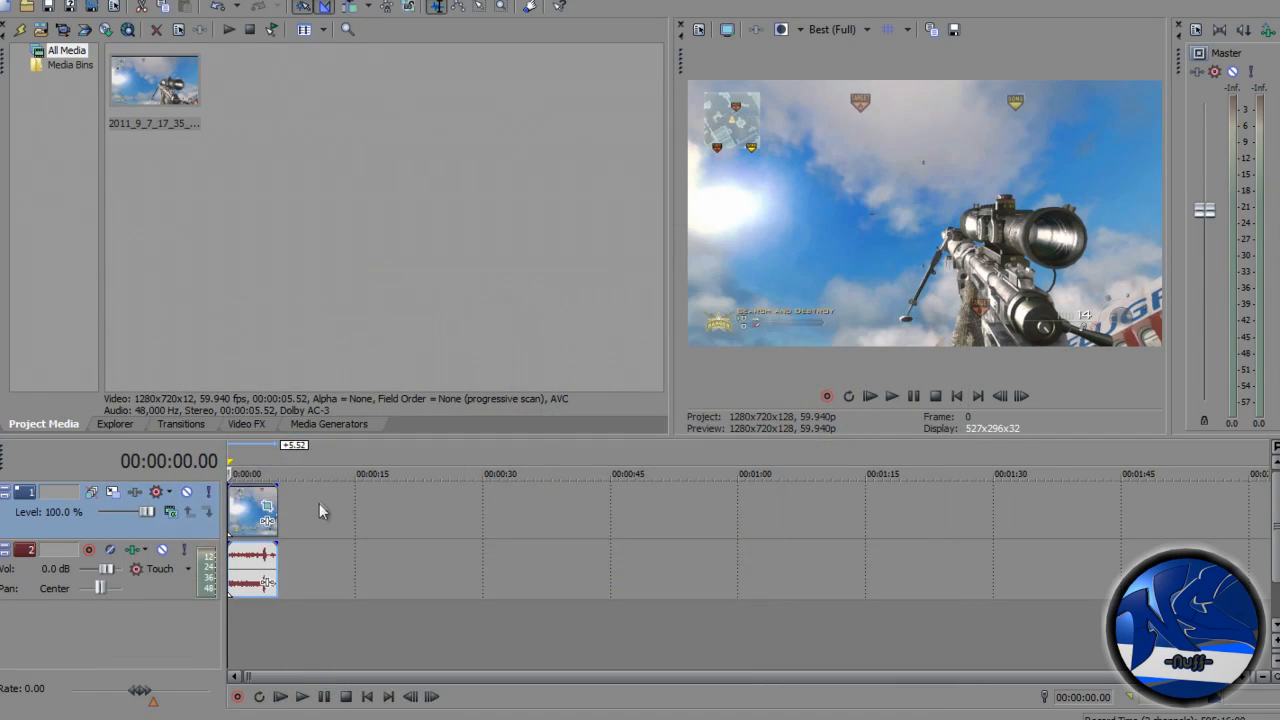
- Set the clip's event properties to Disable resample
right_click(265, 520)
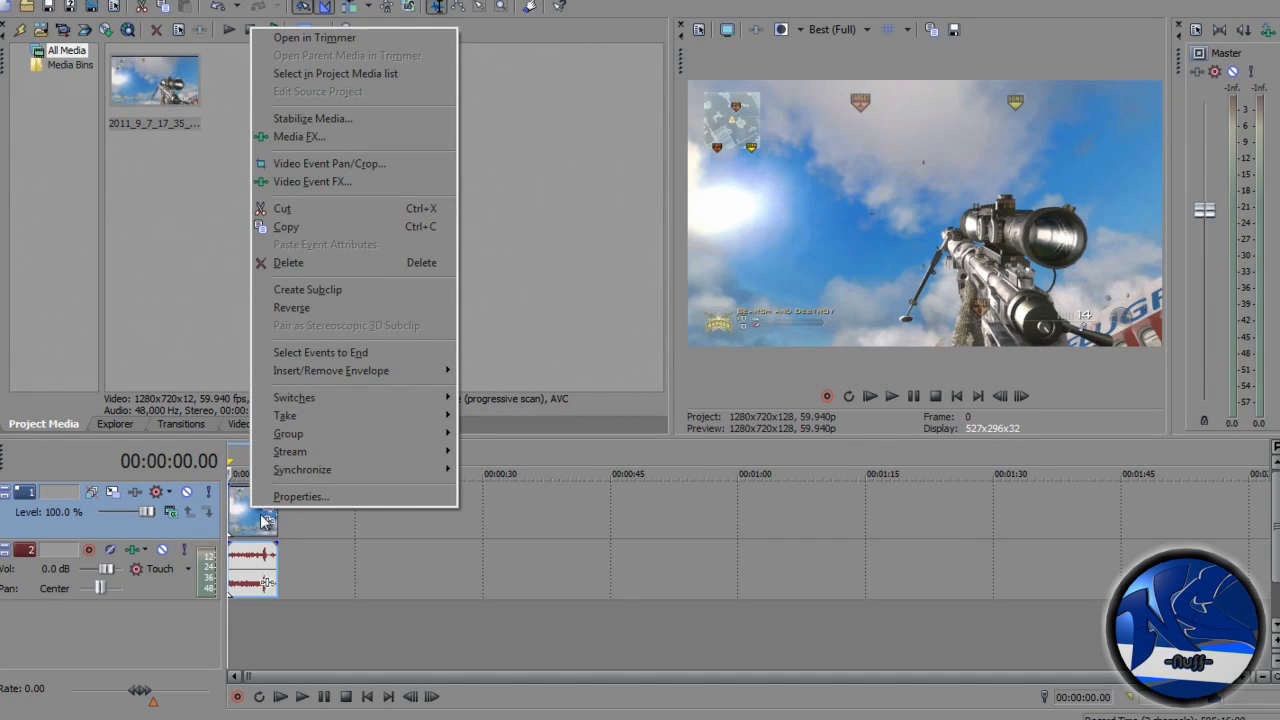
left_click(335, 492)
left_click(518, 283)
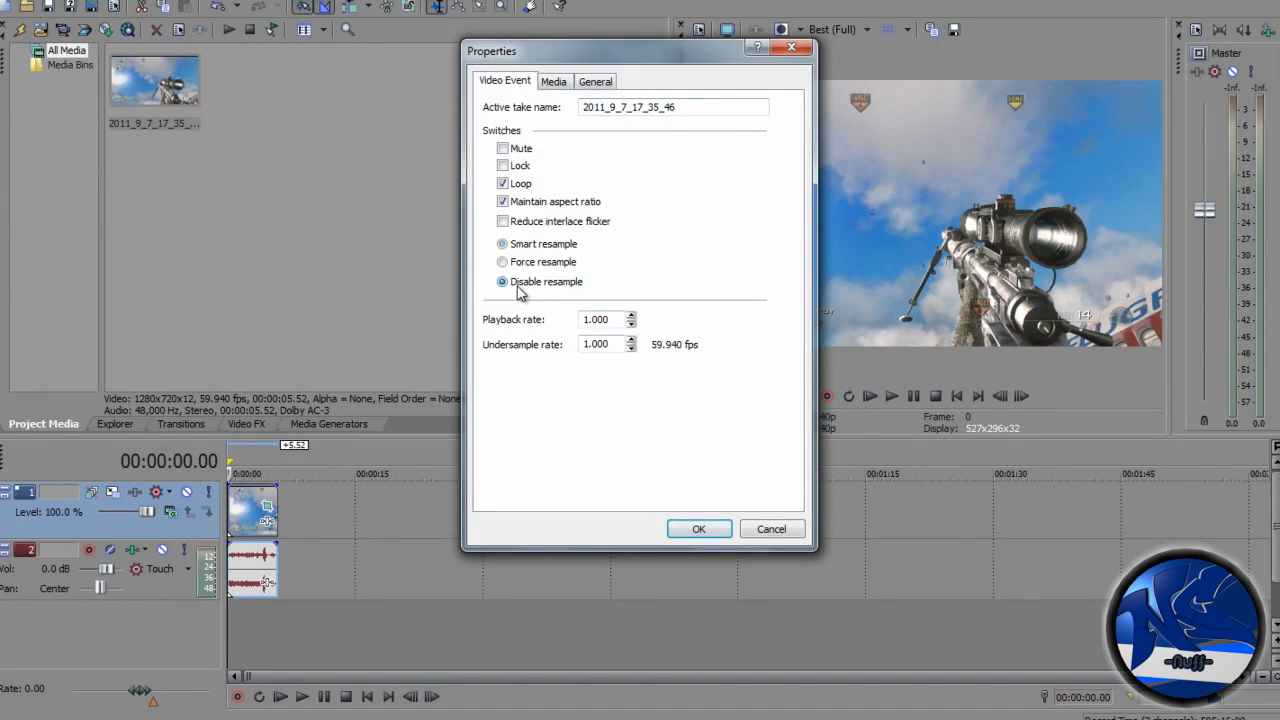
left_click(694, 528)
- Select the clip's span as the loop region and start a Render As with the file name TEST
scroll(554, 585, "up", 2)
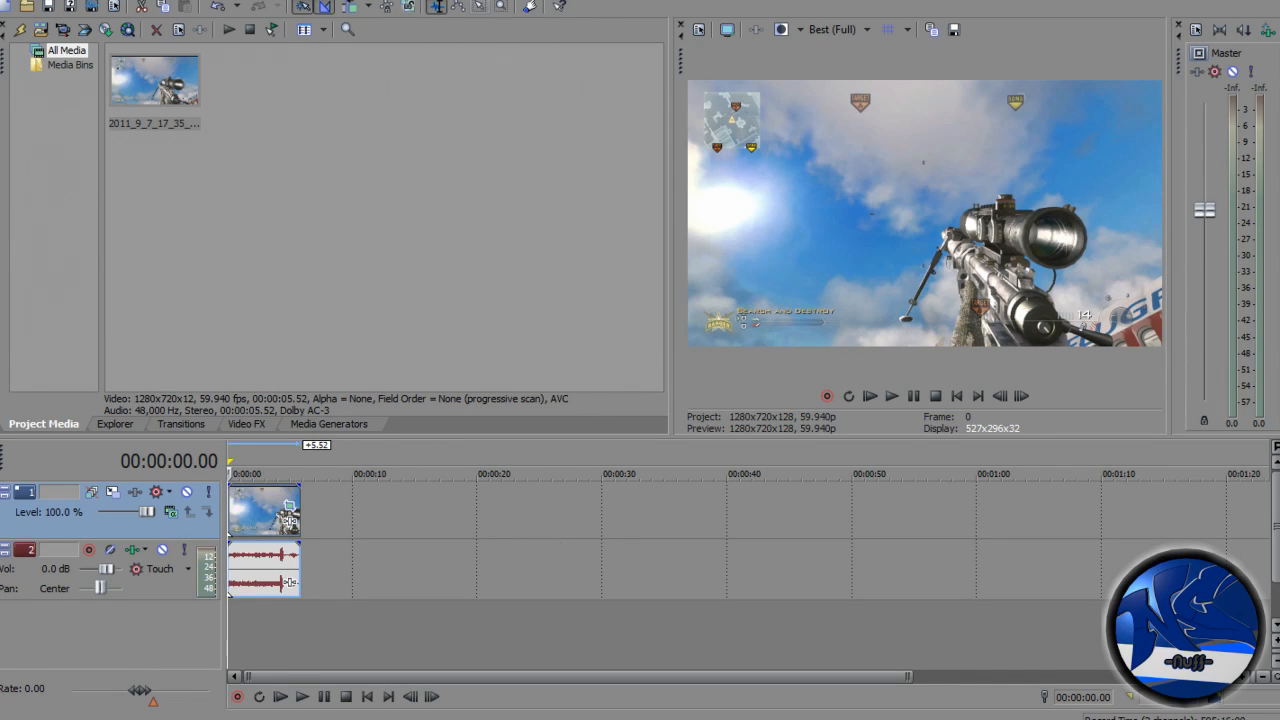
left_click_drag(305, 515, 216, 506)
key("alt+f")
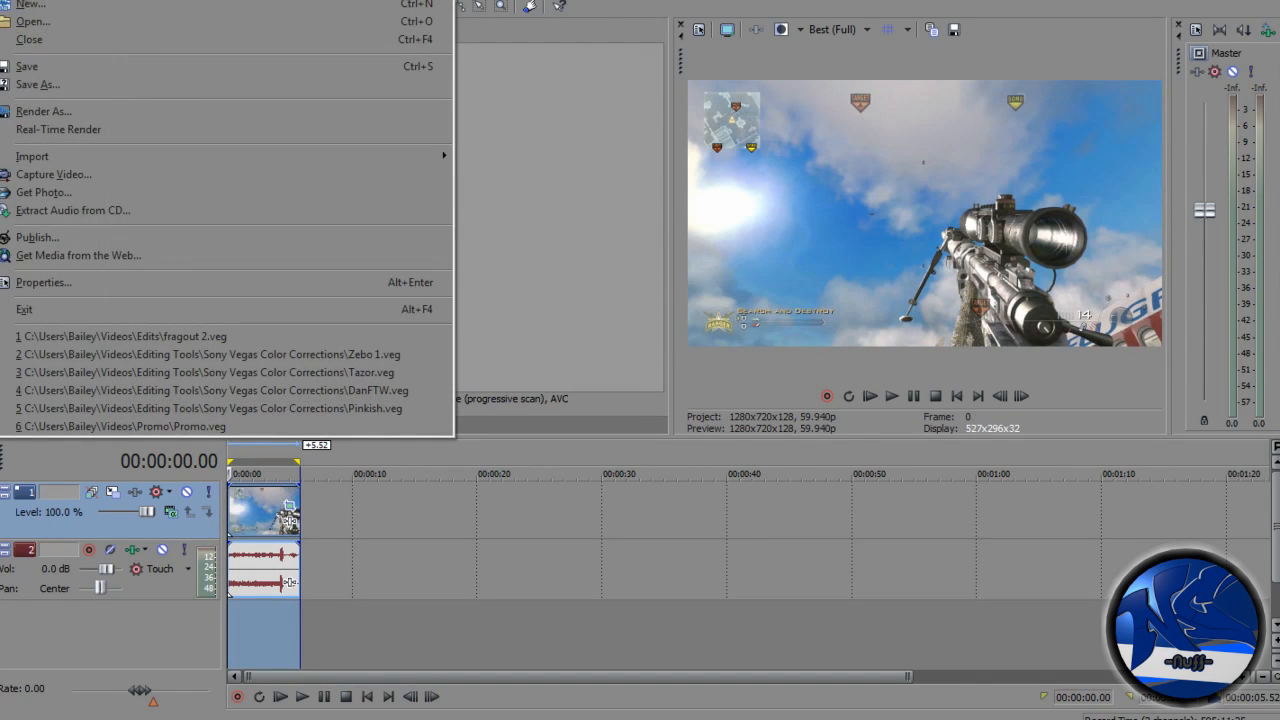
left_click(120, 111)
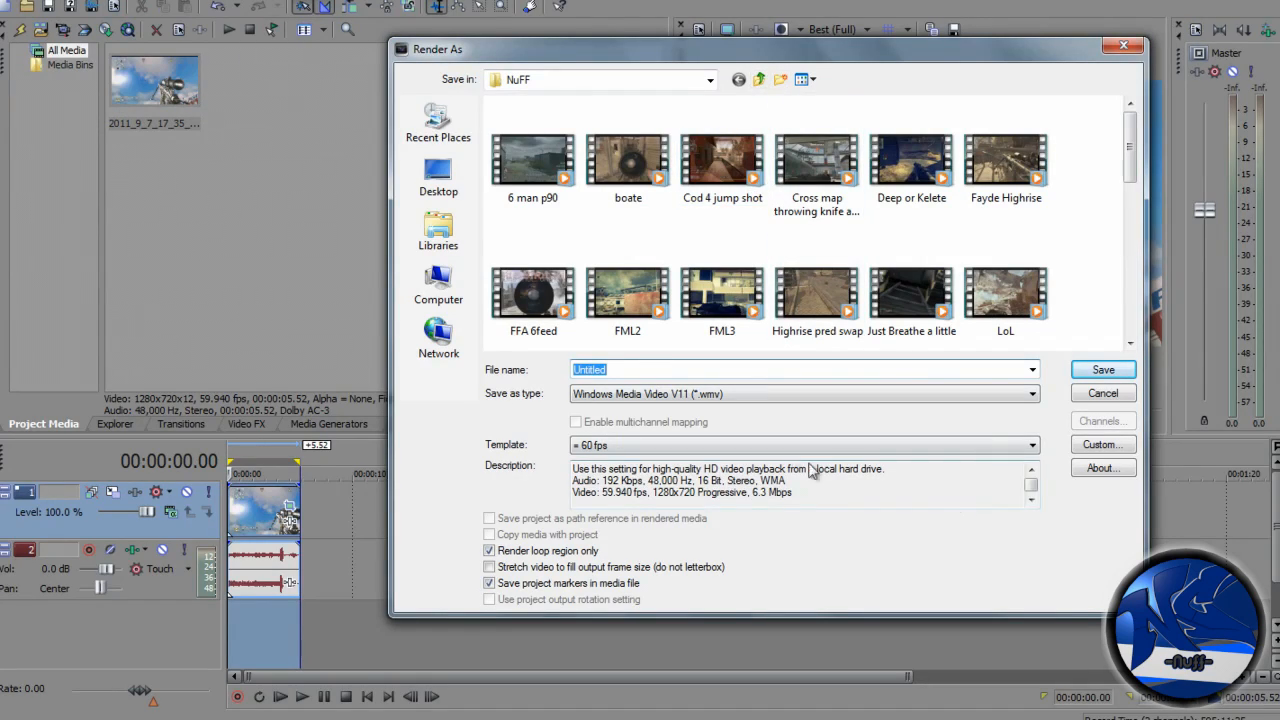
type("TEST")
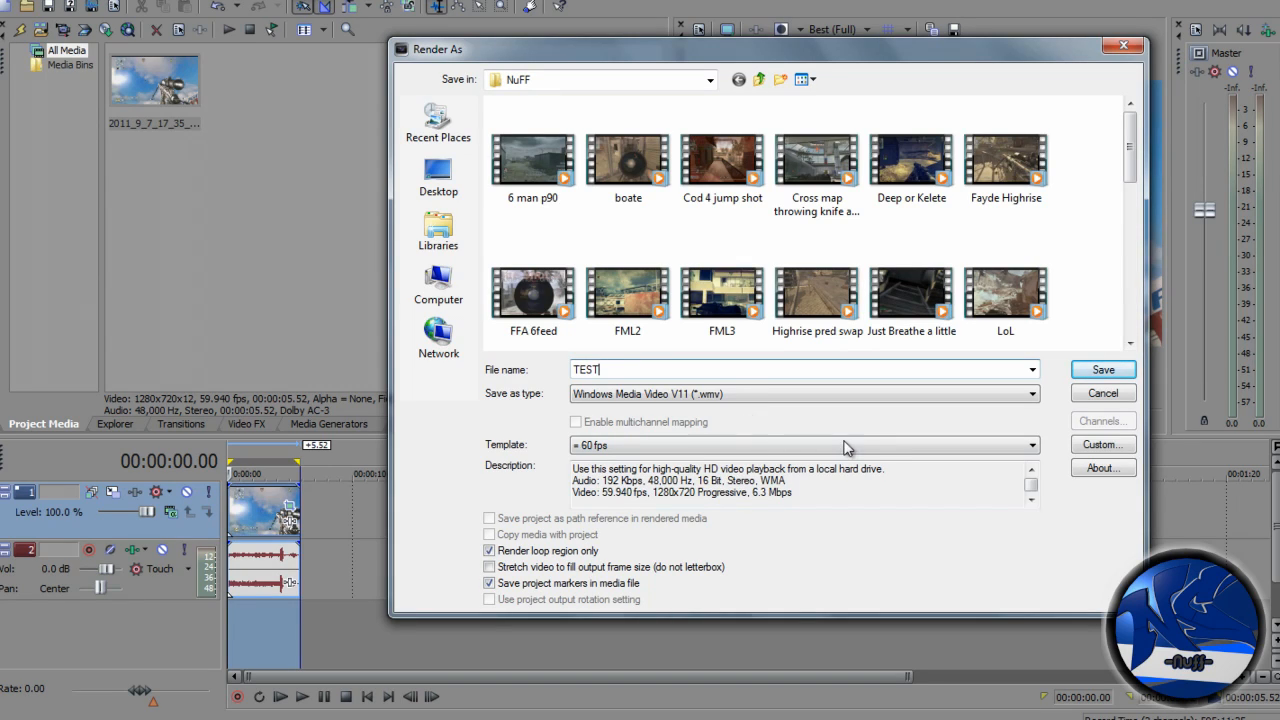
- Choose the Windows Media Video V11 (*.wmv) format with the HD Videos | YouTube template
left_click(905, 394)
left_click(880, 446)
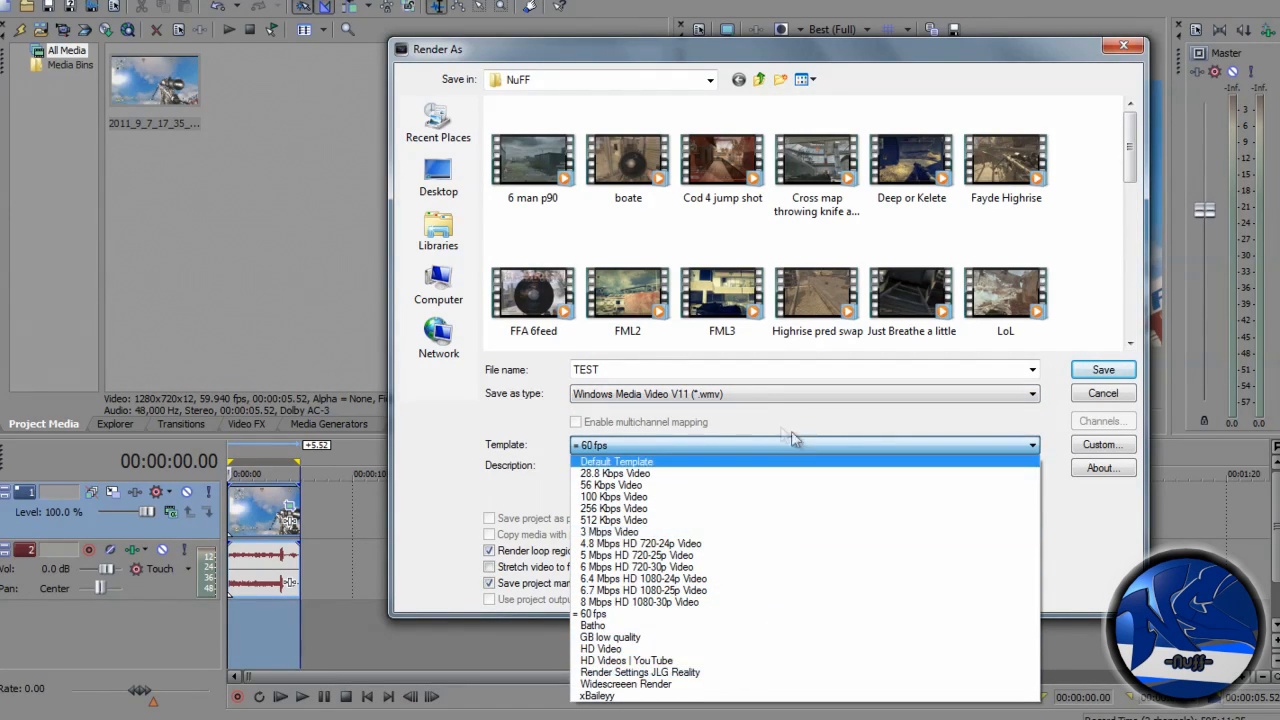
left_click(760, 394)
left_click(760, 394)
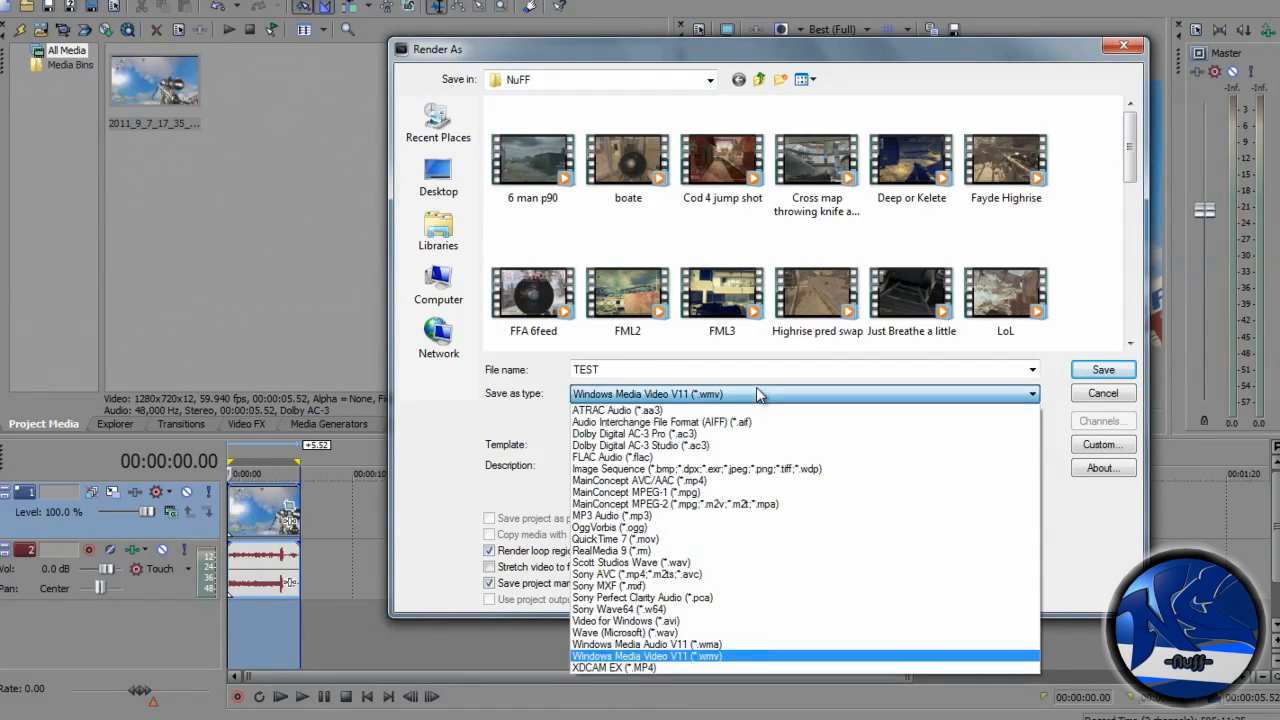
left_click(728, 657)
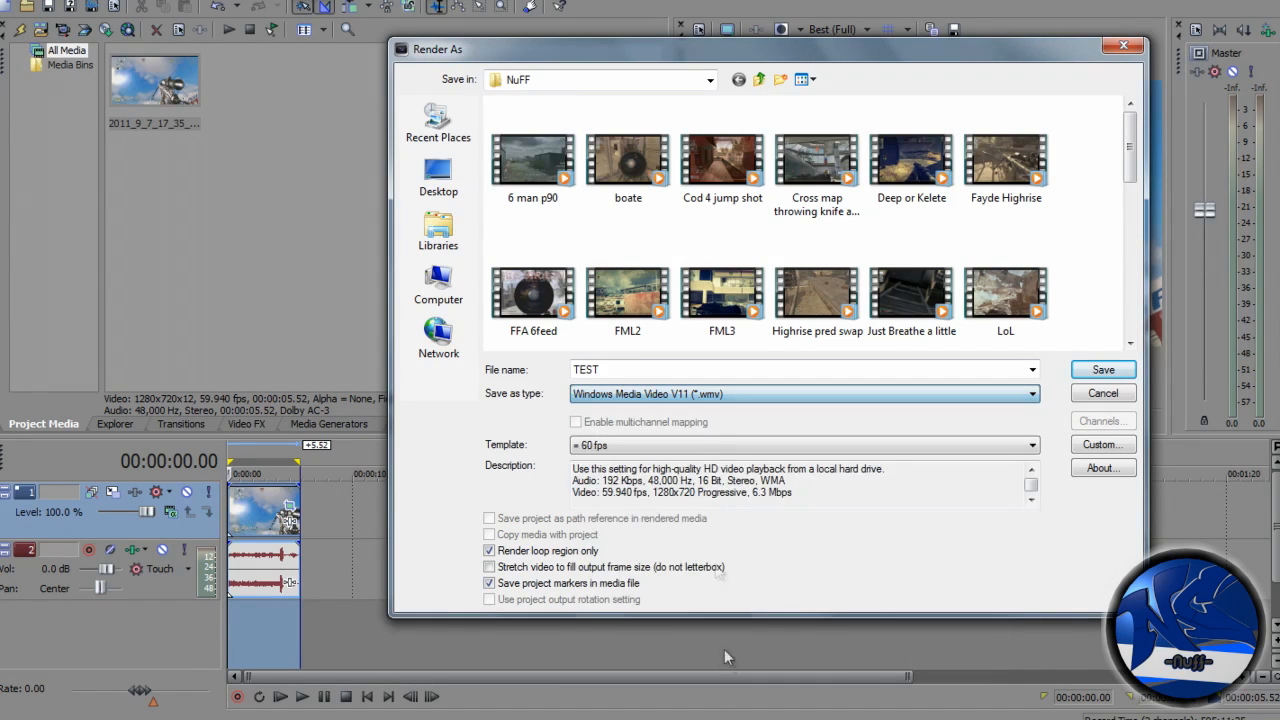
left_click(1028, 447)
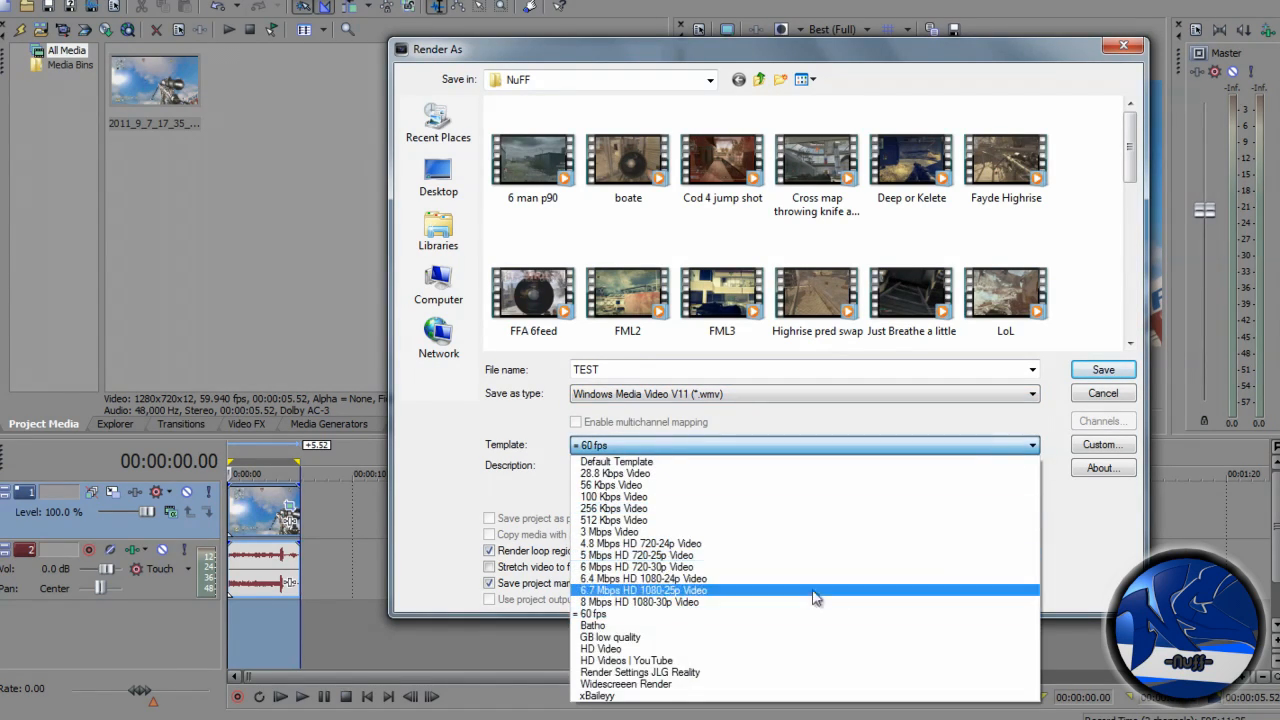
left_click(775, 661)
- Inspect the WMV template's custom audio, video, bit rate and project settings without changing them
left_click(1098, 444)
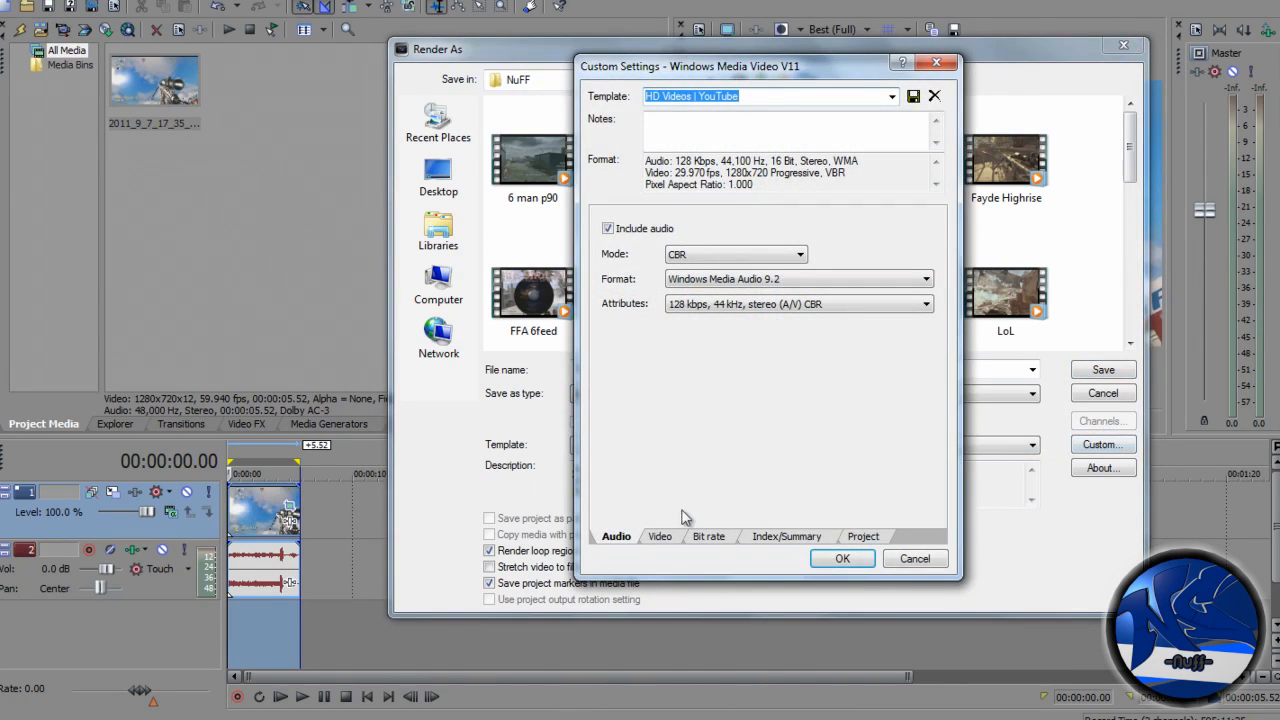
left_click(660, 537)
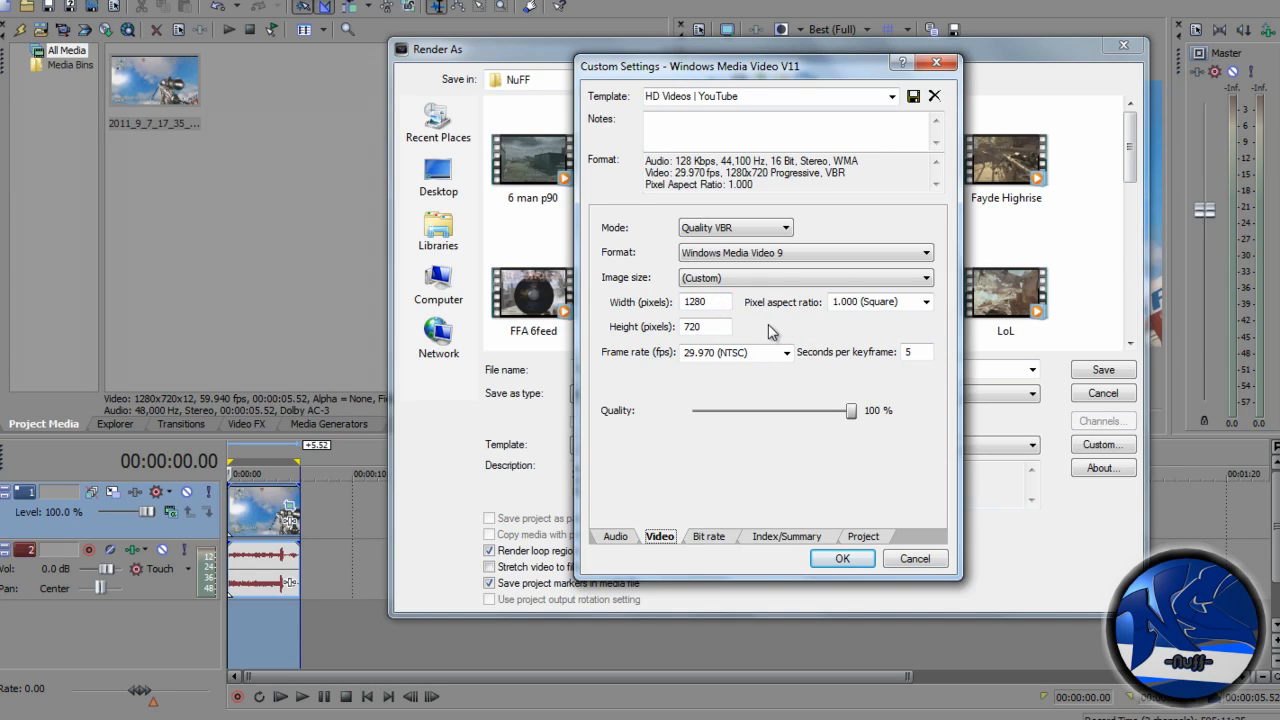
left_click(710, 536)
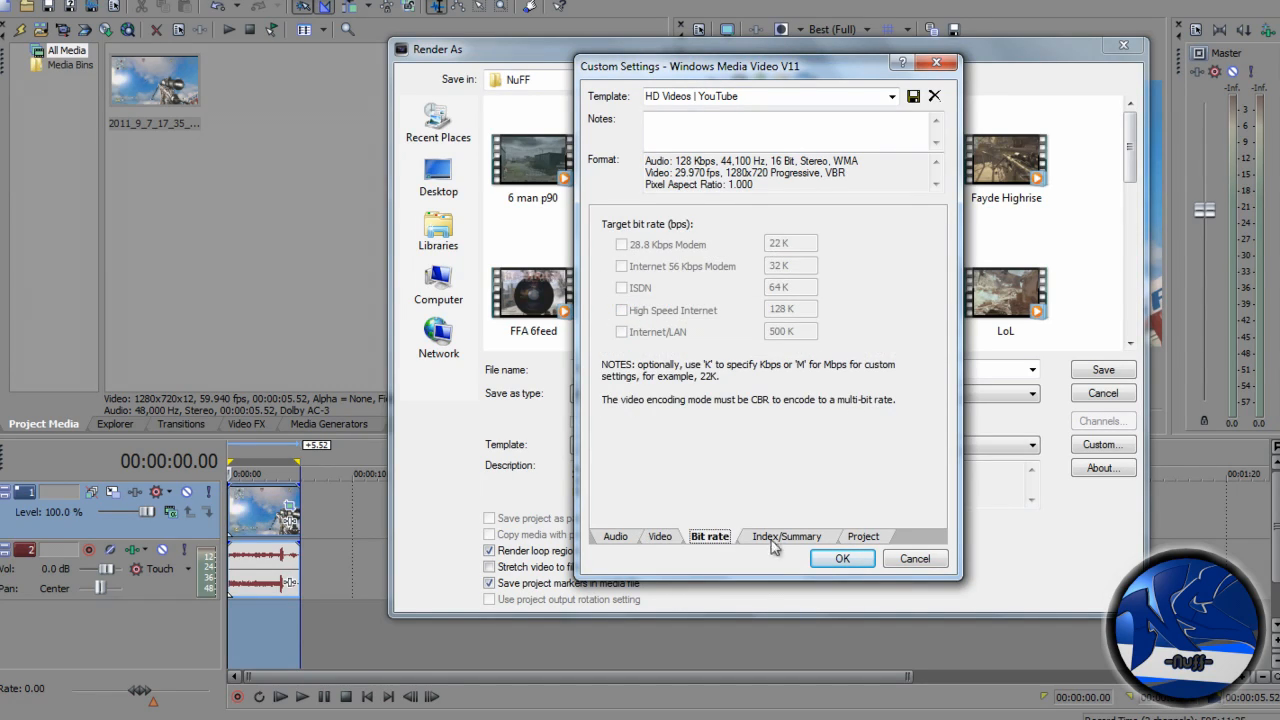
left_click(865, 537)
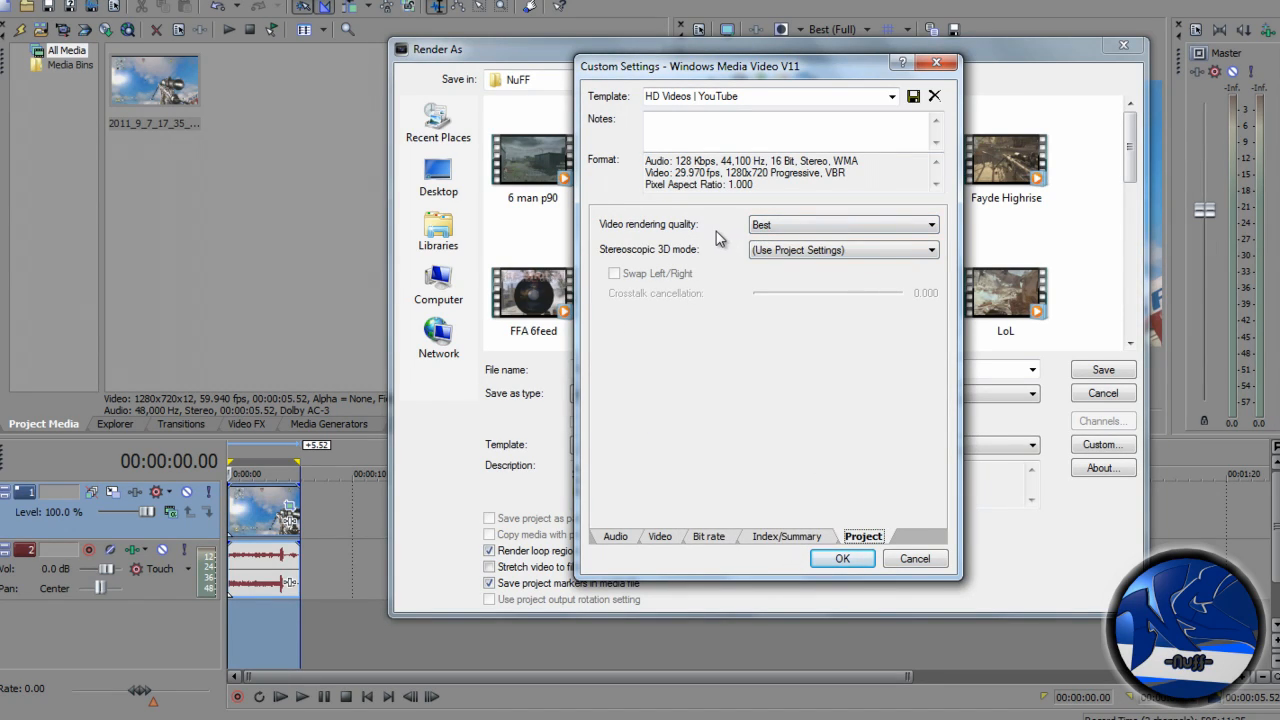
left_click(838, 558)
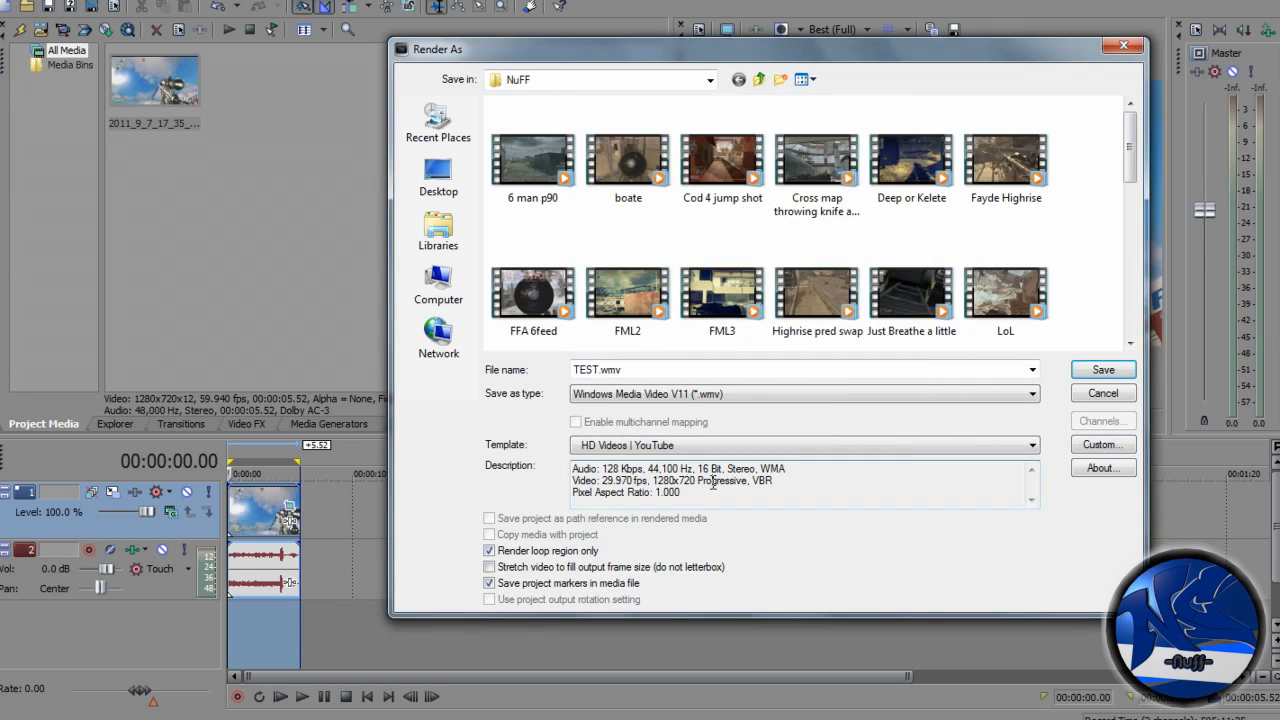
left_click(1103, 444)
left_click(791, 97)
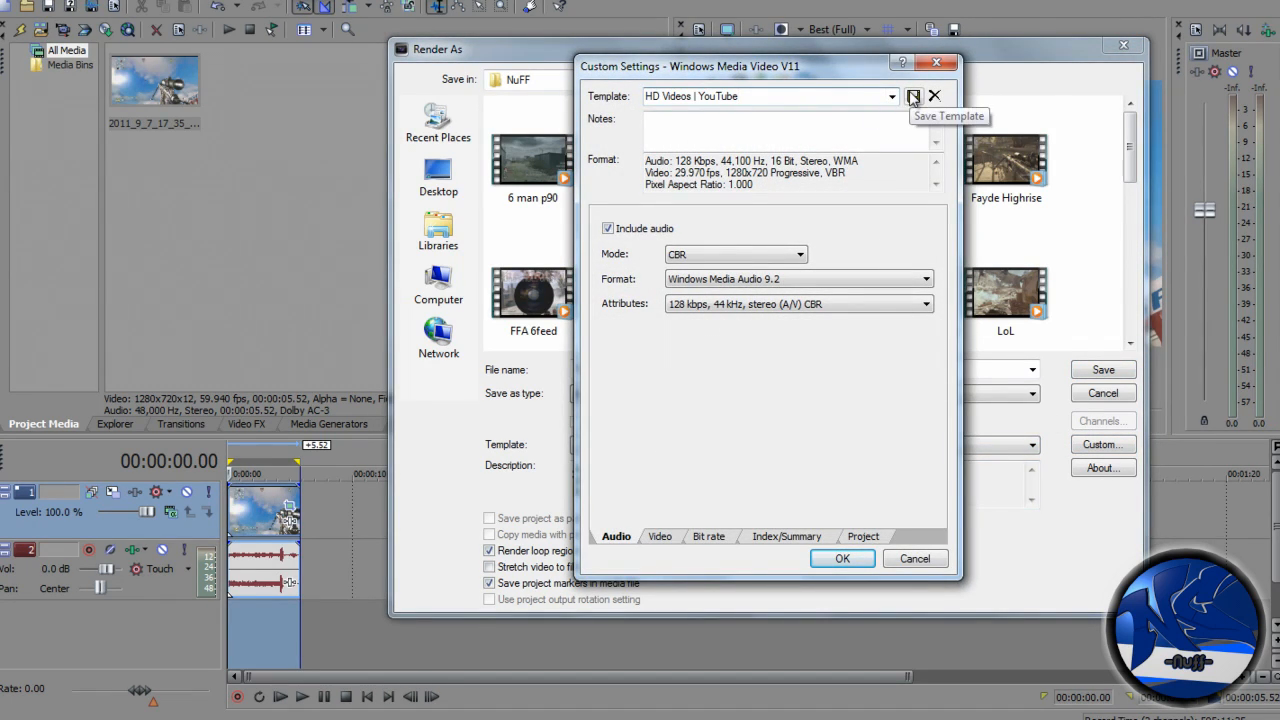
left_click(843, 559)
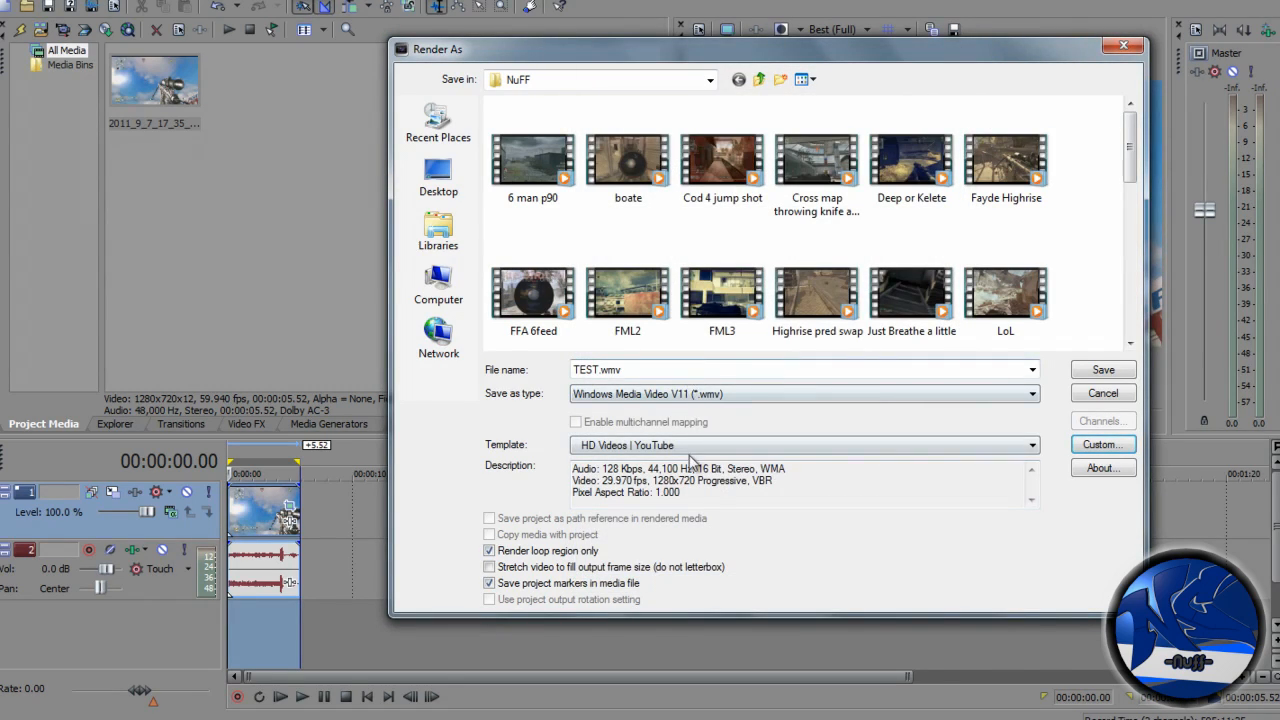
- Switch the save type to MainConcept AVC/AAC (*.mp4) and review its template's custom video frame rate and project settings
left_click(715, 394)
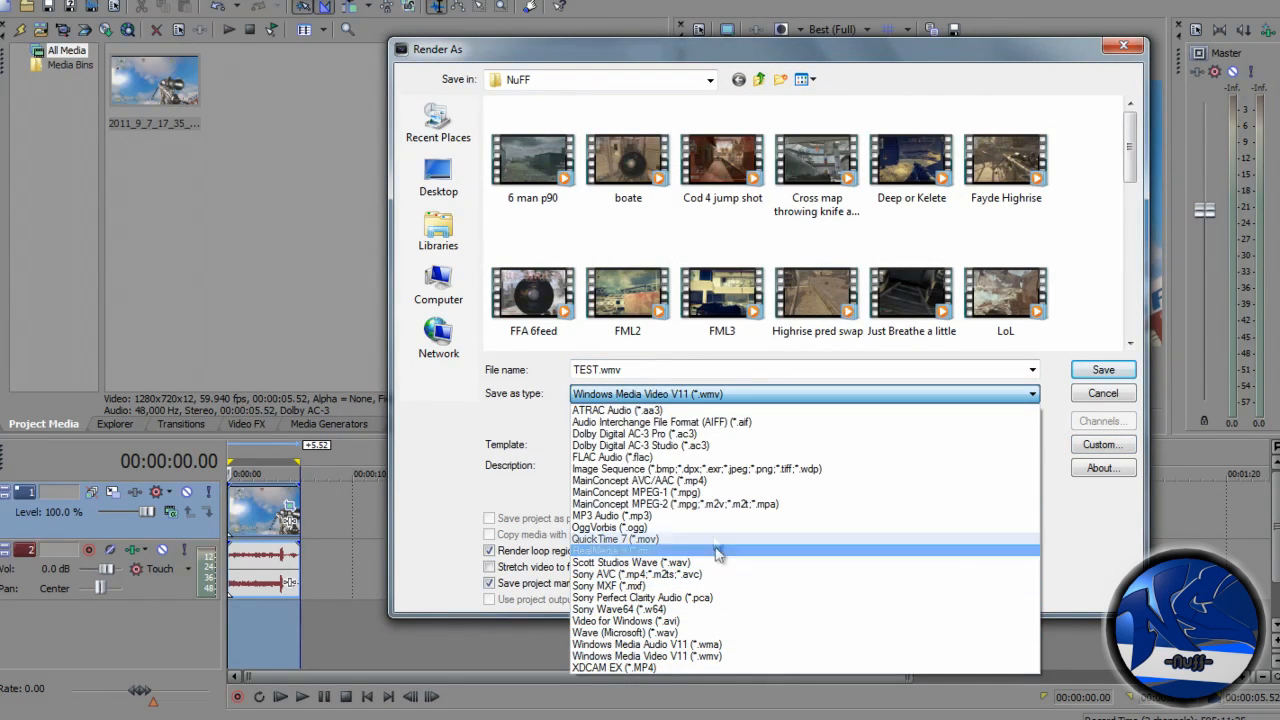
left_click(719, 482)
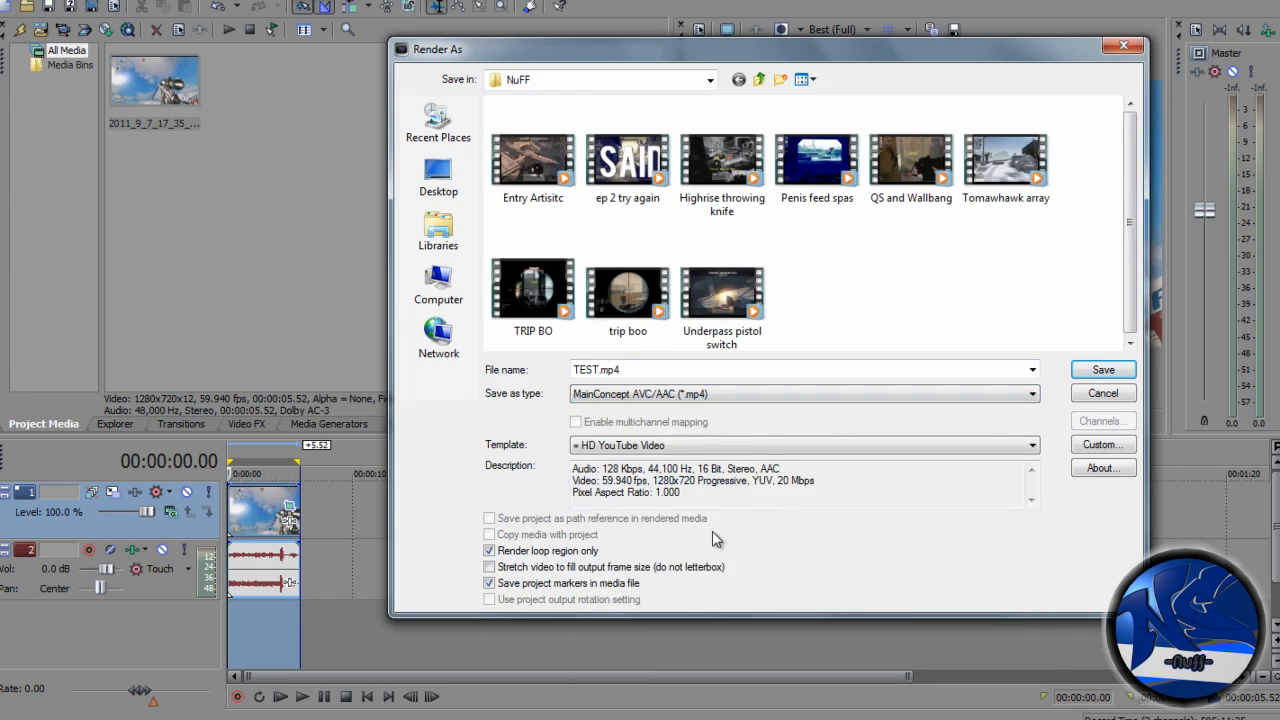
left_click(1104, 445)
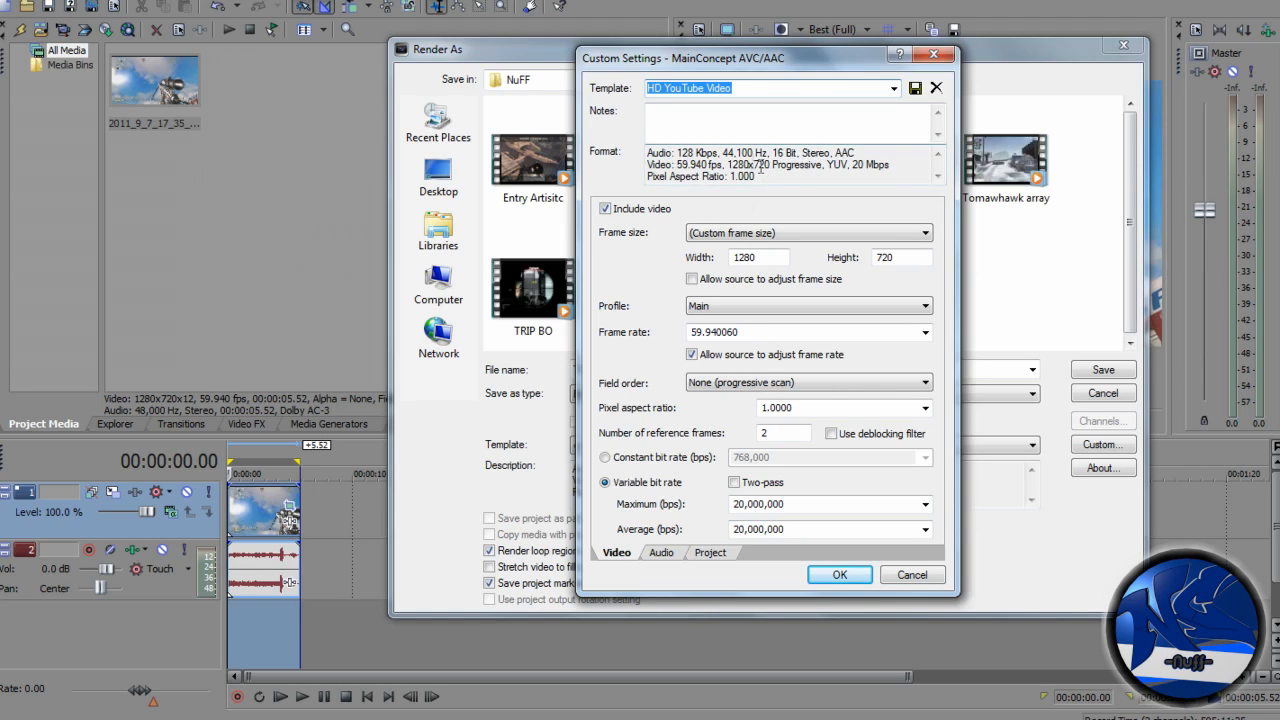
left_click_drag(785, 53, 756, 54)
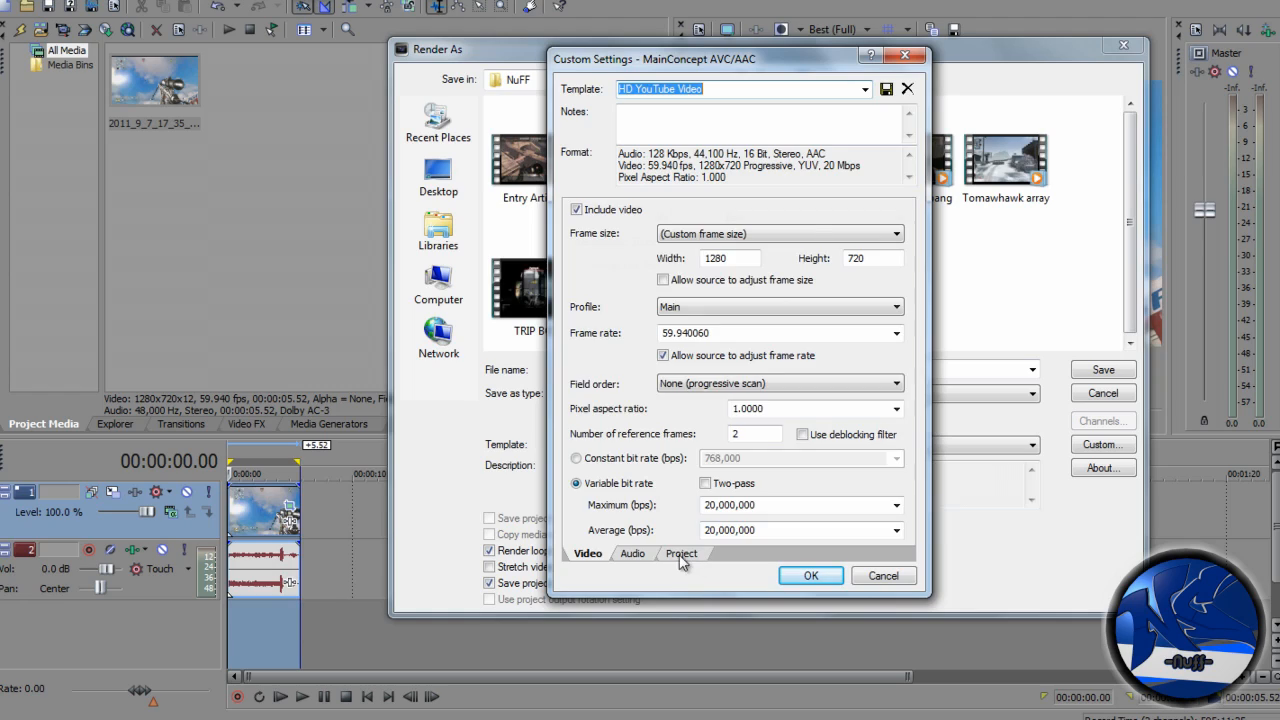
left_click(586, 555)
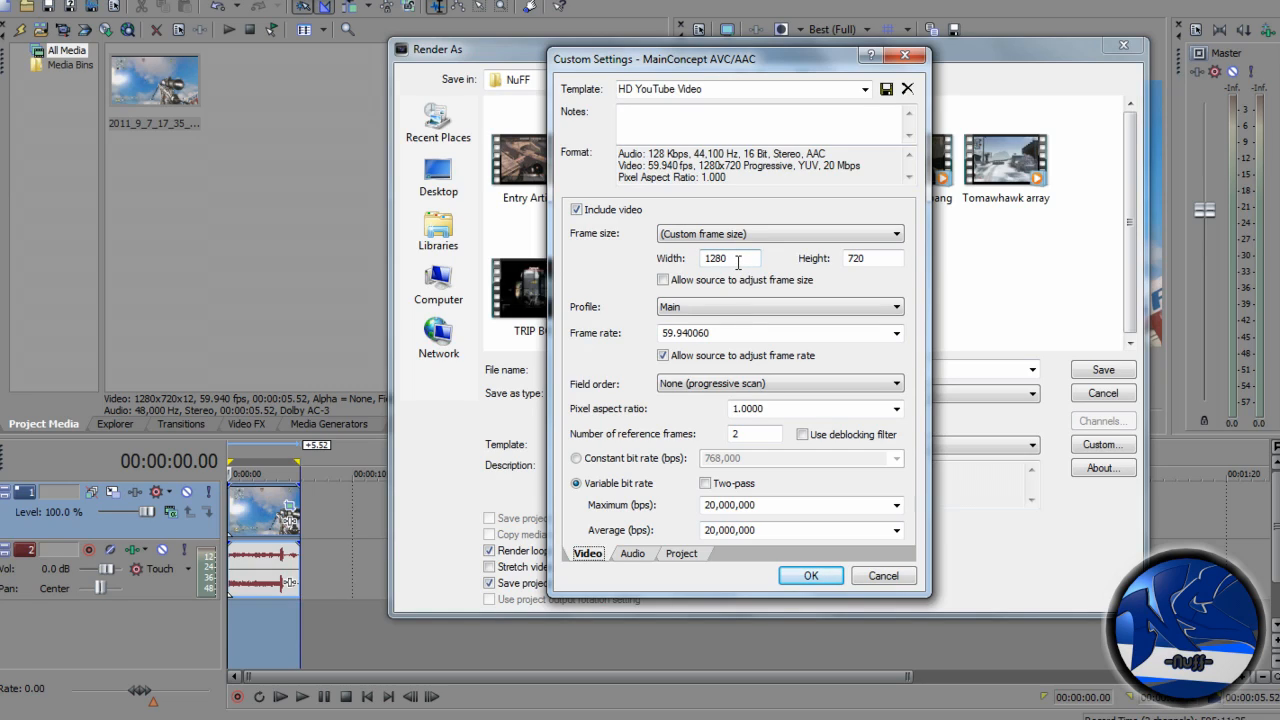
left_click(897, 336)
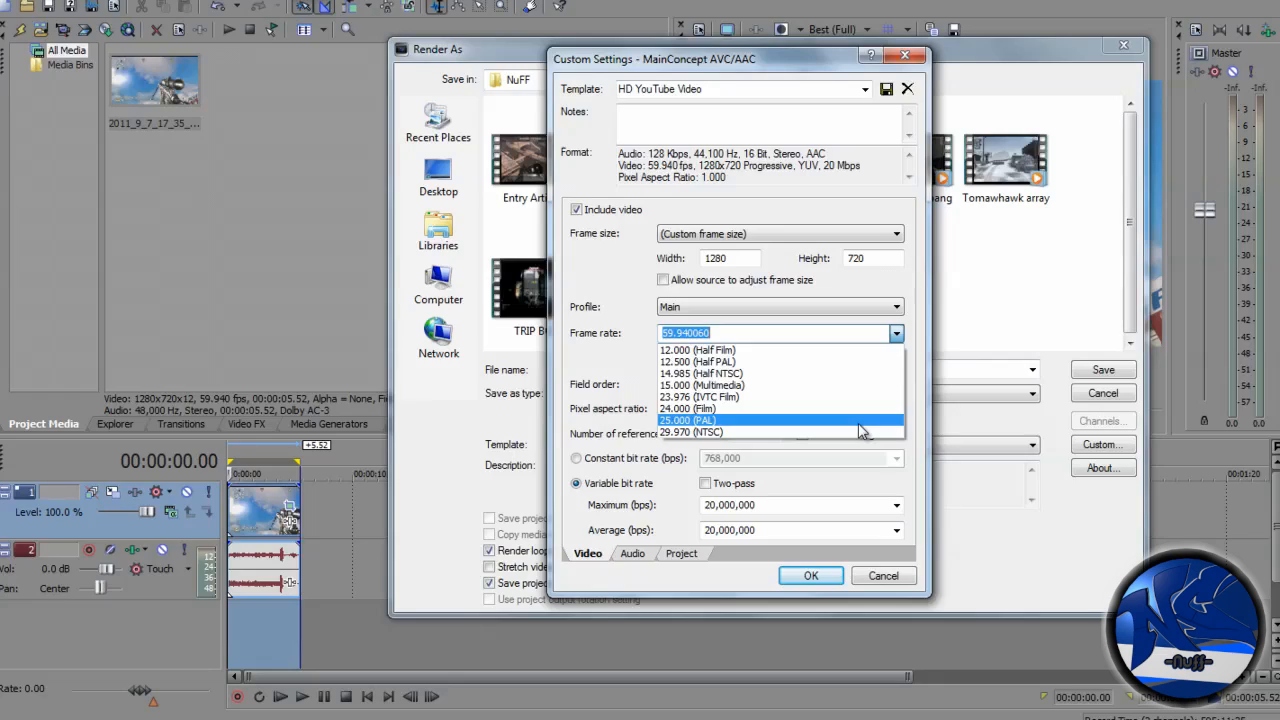
left_click(620, 343)
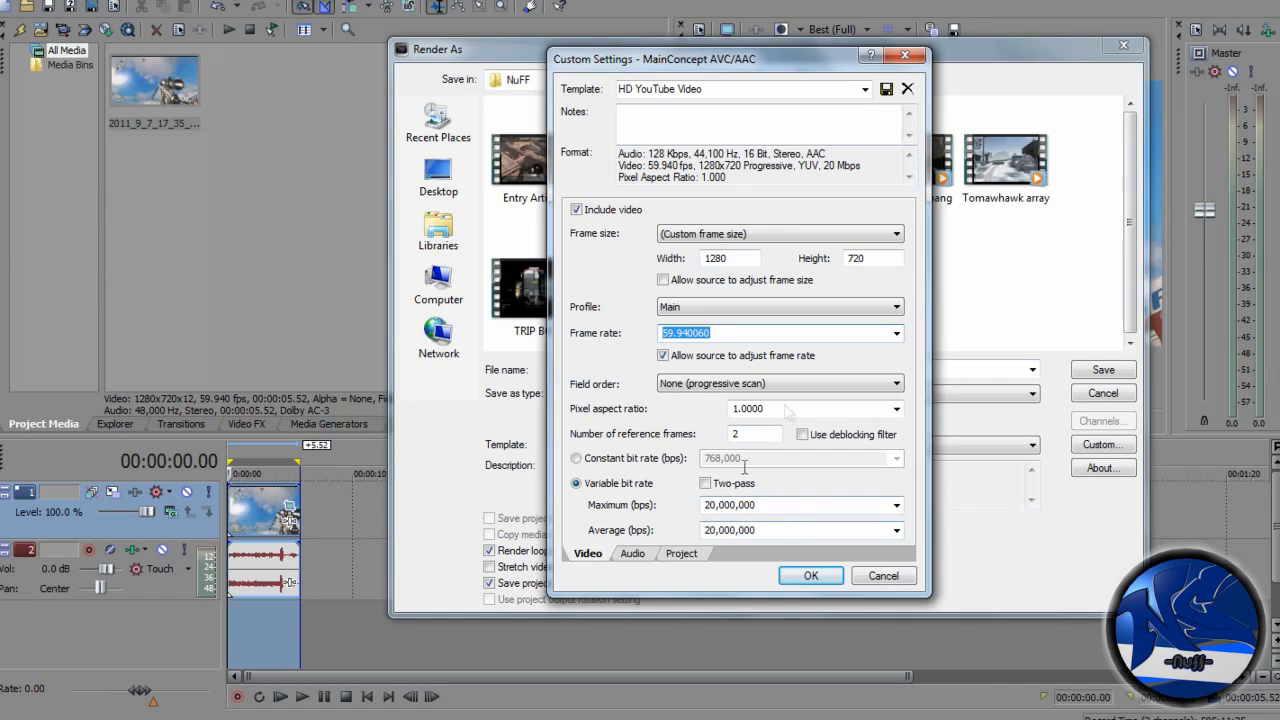
left_click(682, 554)
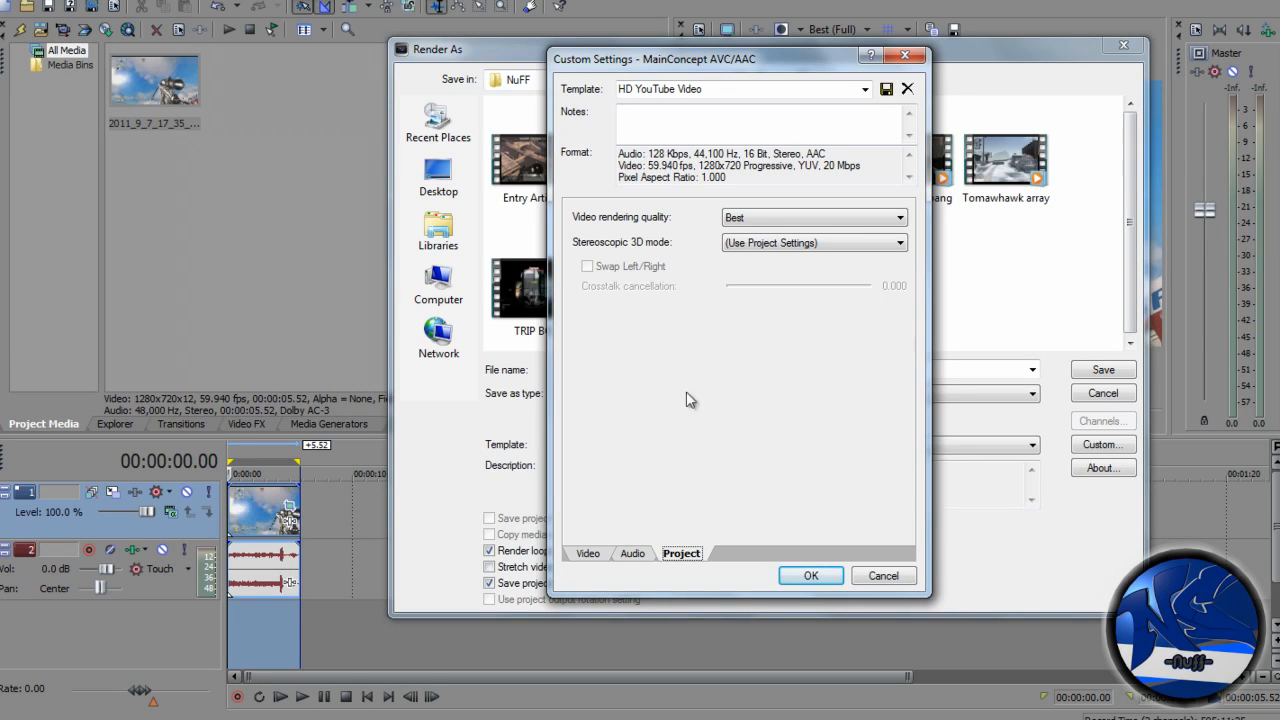
left_click(812, 576)
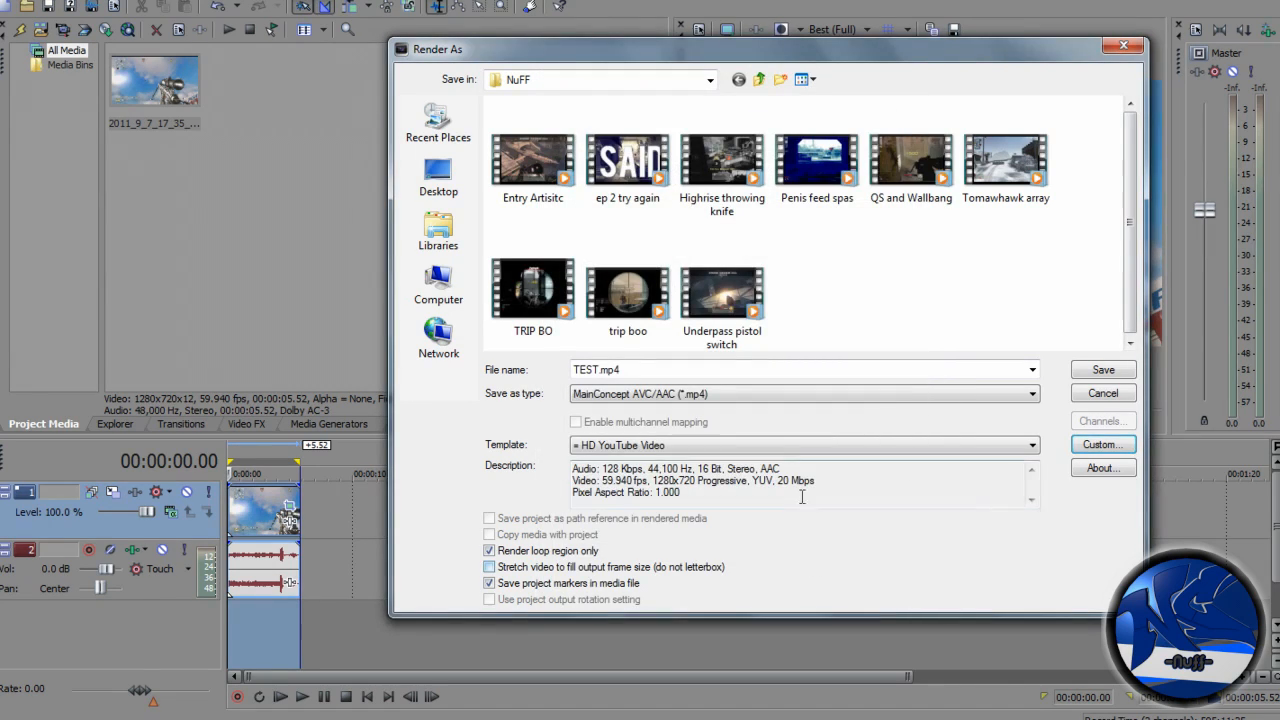